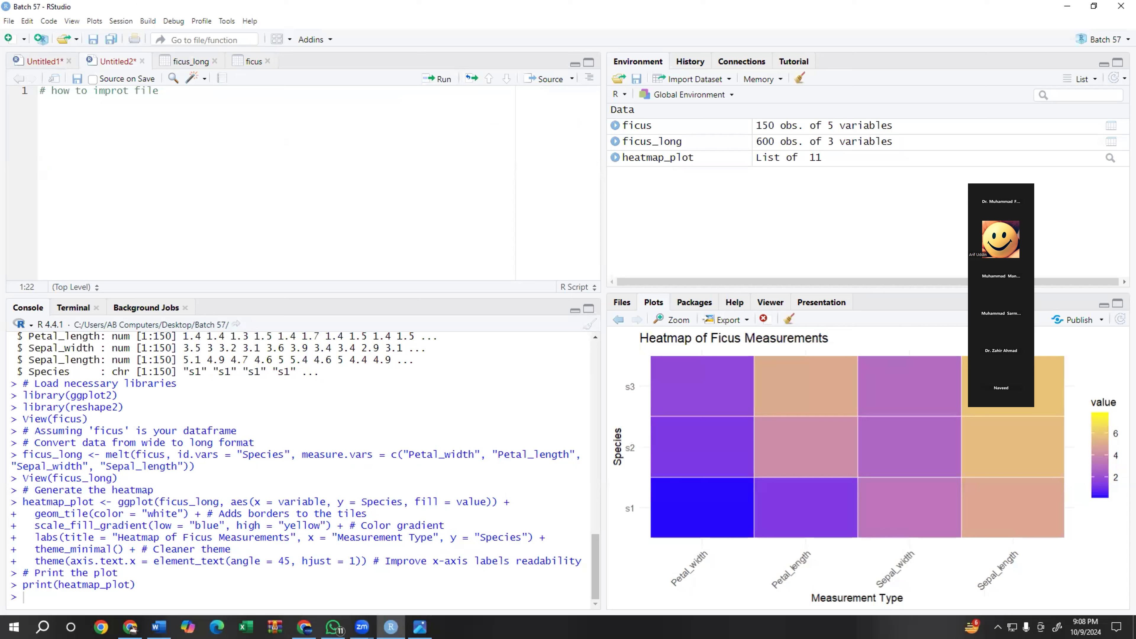
- Complete the script's first-line comment so it reads "# how to improt exccel file inR"
{"action": "type", "text": "exccel file inR"}
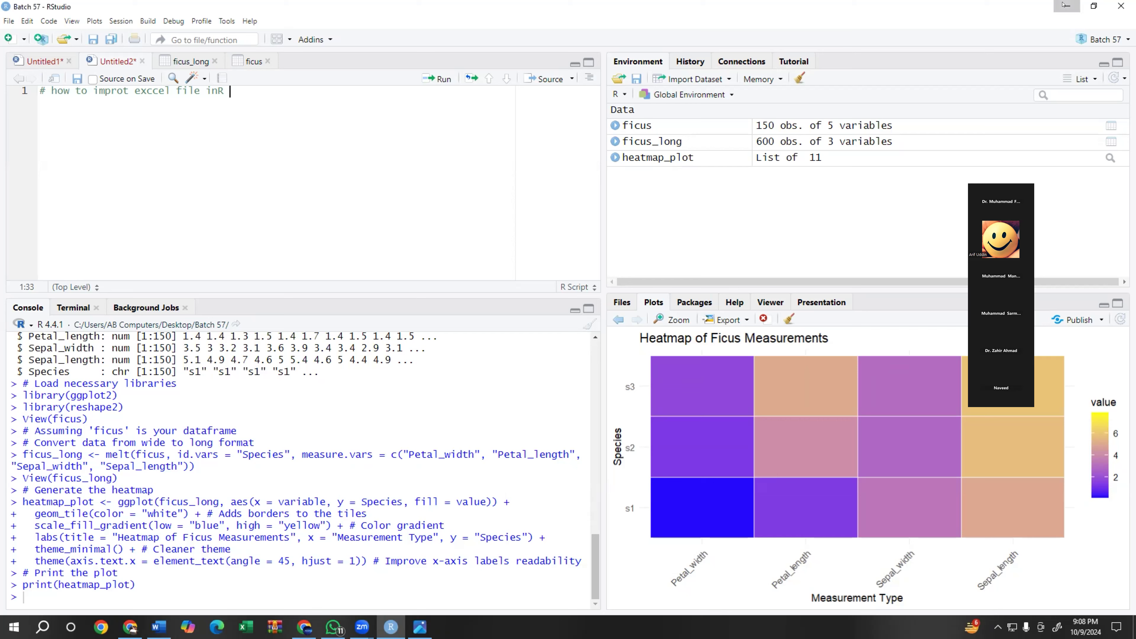
- Go to the desktop, move the ficus Excel file below the Batch 56 folder and copy it
{"action": "key", "text": "alt+Tab"}
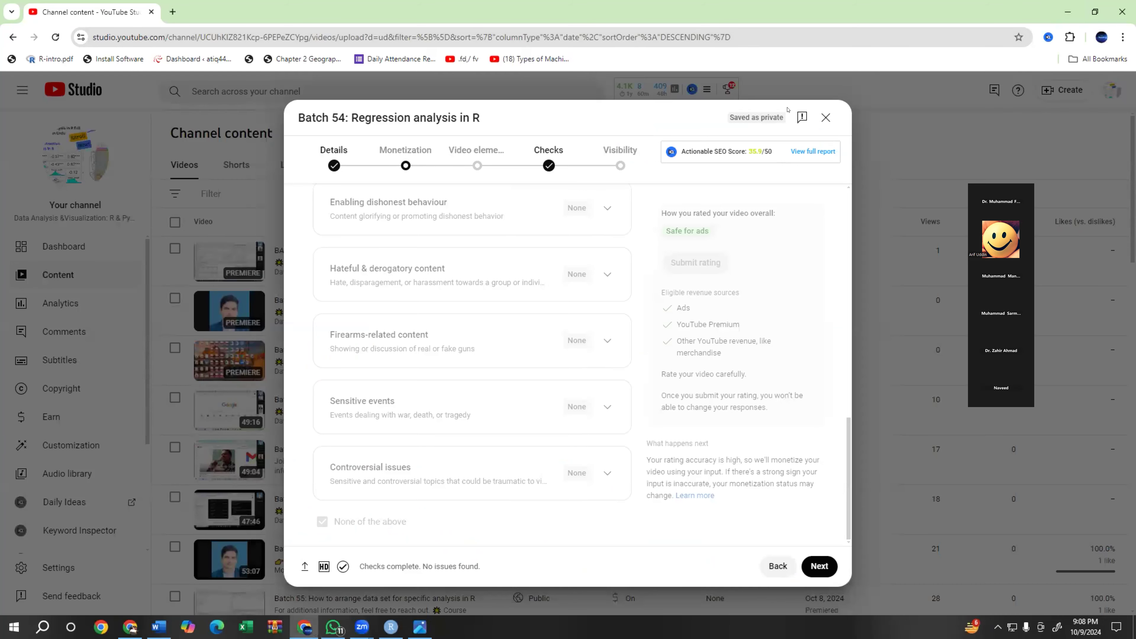
{"action": "left_click", "coordinate": [1071, 4]}
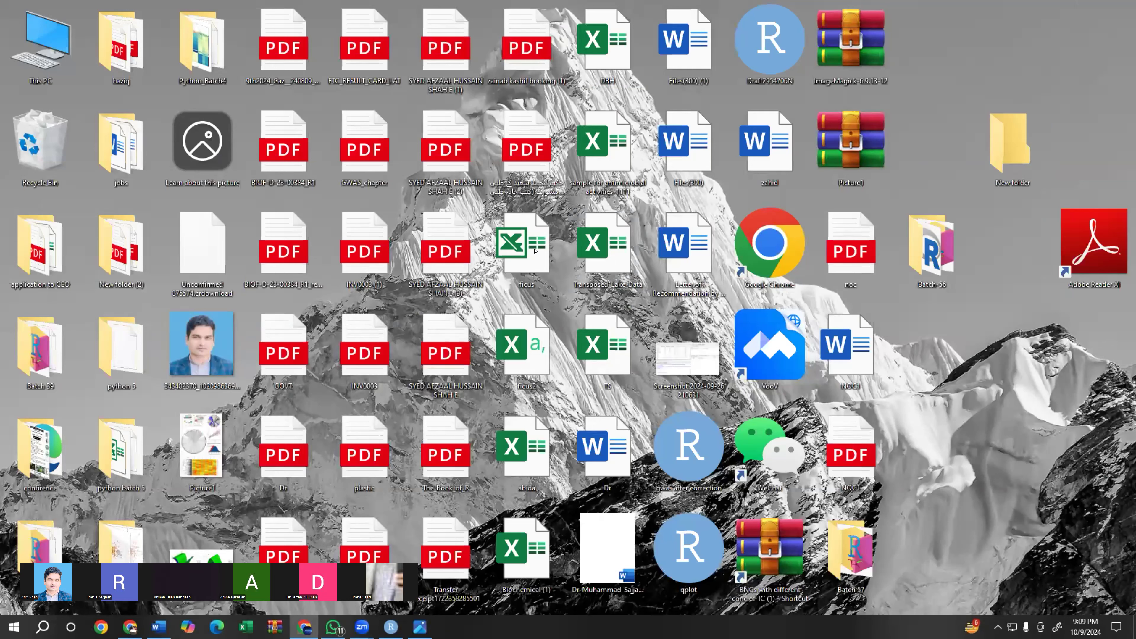
{"action": "left_click_drag", "start_coordinate": [969, 357], "coordinate": [951, 354]}
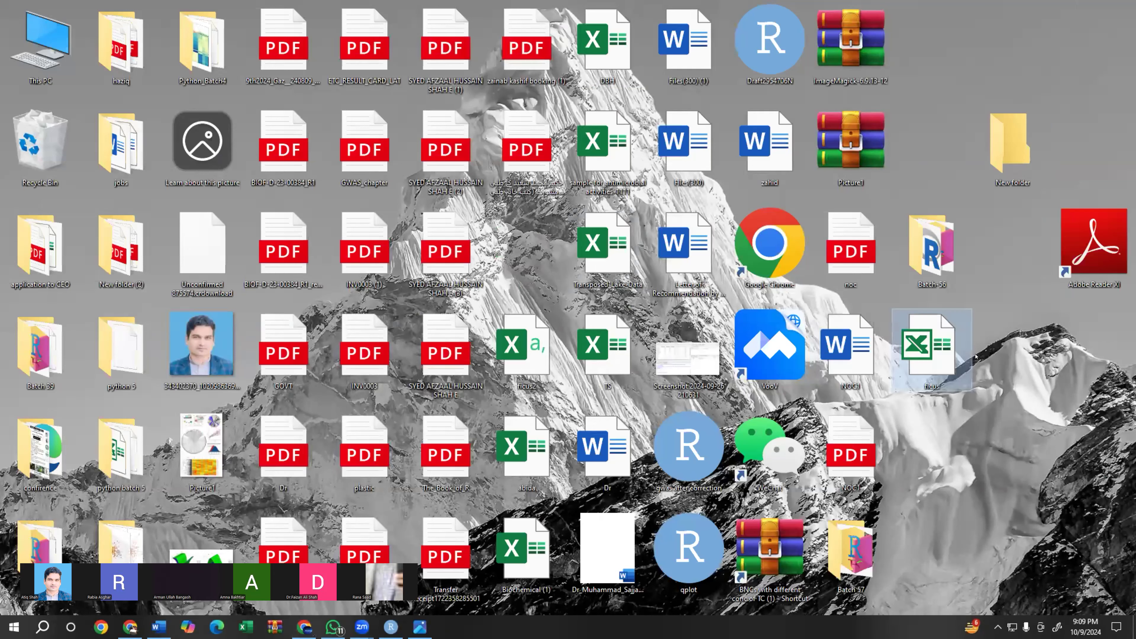
{"action": "right_click", "coordinate": [951, 353]}
{"action": "left_click", "coordinate": [980, 283]}
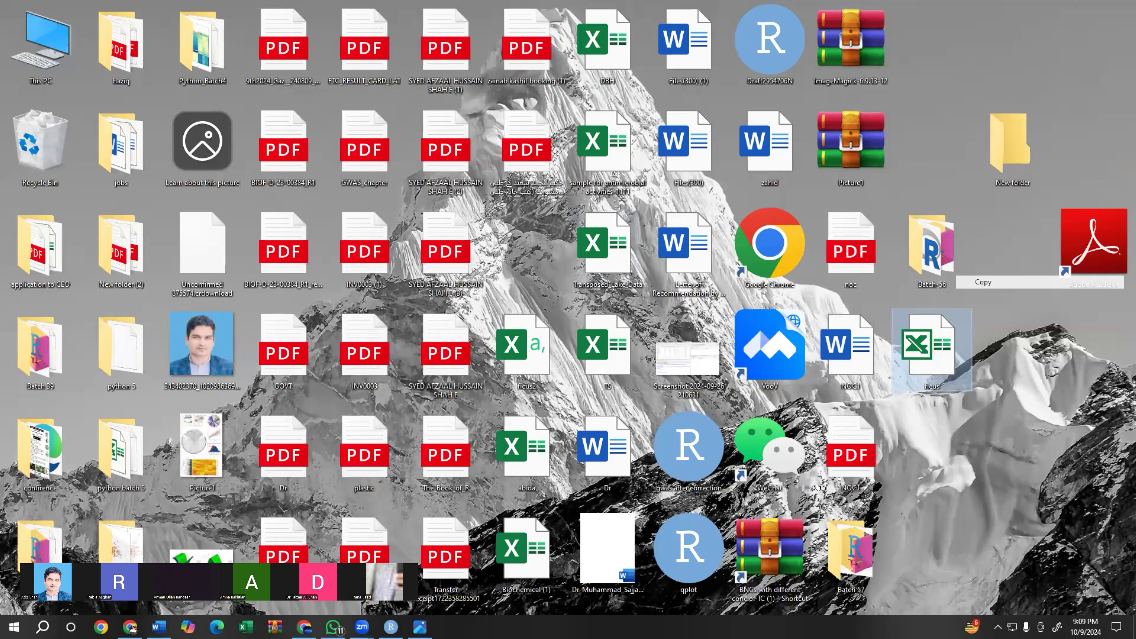
- Move the Batch 57 folder beside the ImageMagick archive on the desktop and paste the ficus file into it
{"action": "left_click_drag", "start_coordinate": [834, 545], "coordinate": [932, 61]}
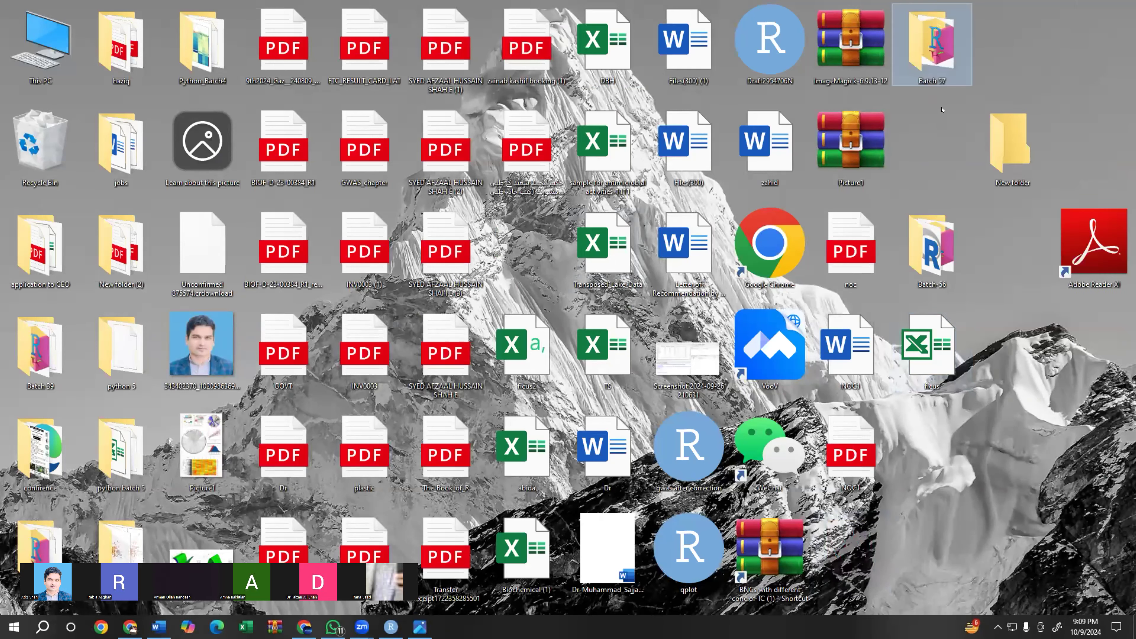
{"action": "double_click", "coordinate": [934, 53]}
{"action": "right_click", "coordinate": [768, 279]}
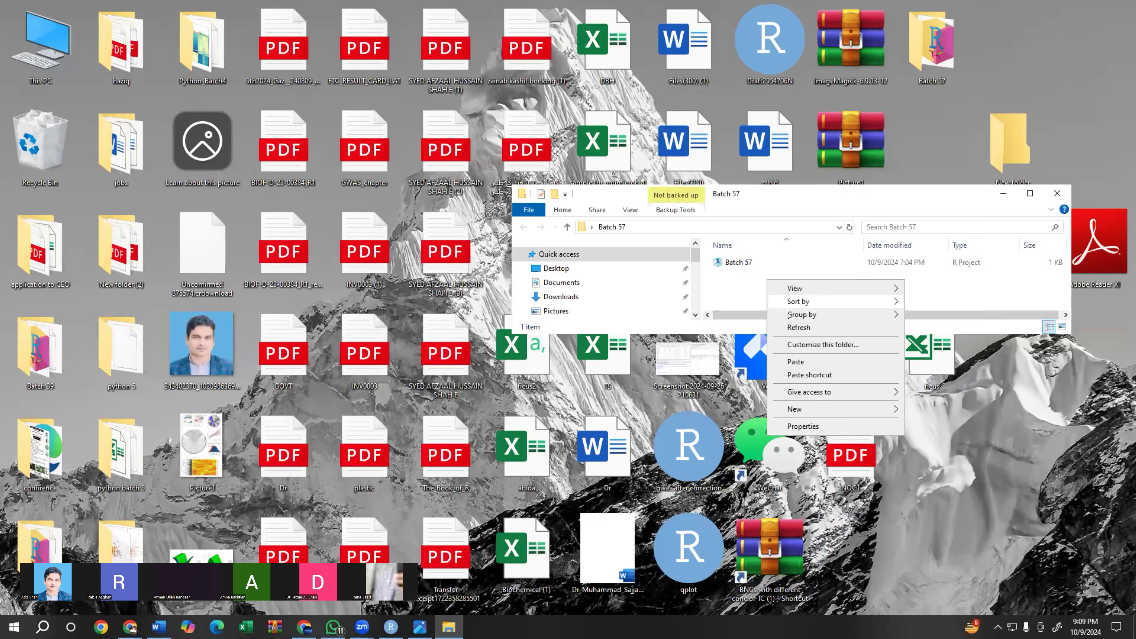
{"action": "left_click", "coordinate": [795, 370]}
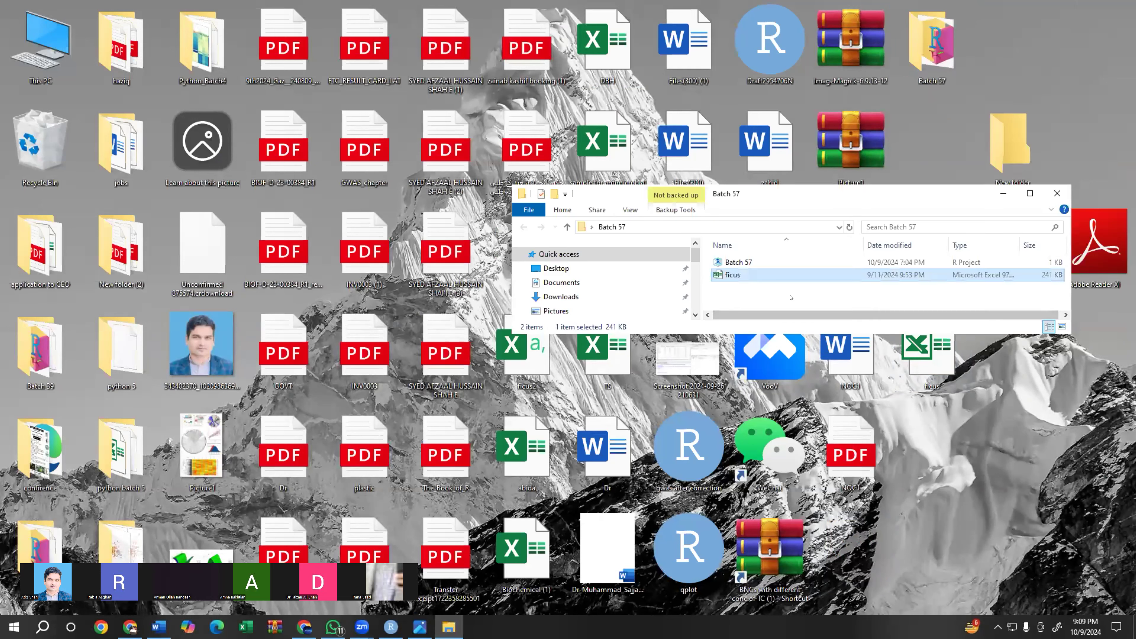
{"action": "left_click", "coordinate": [797, 309]}
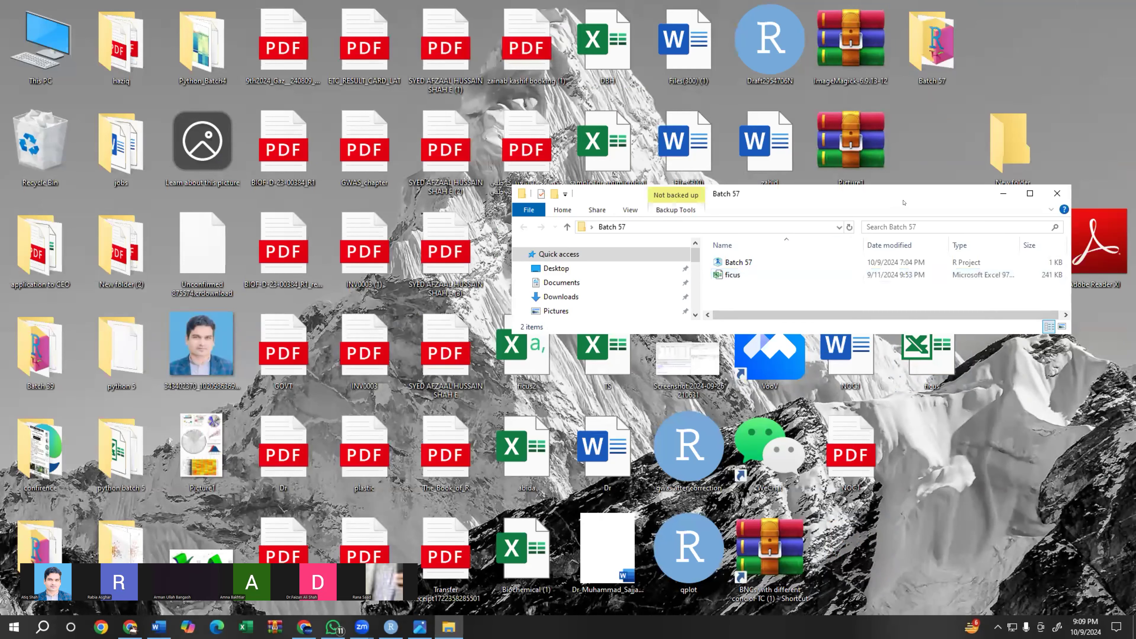
{"action": "left_click", "coordinate": [1061, 194]}
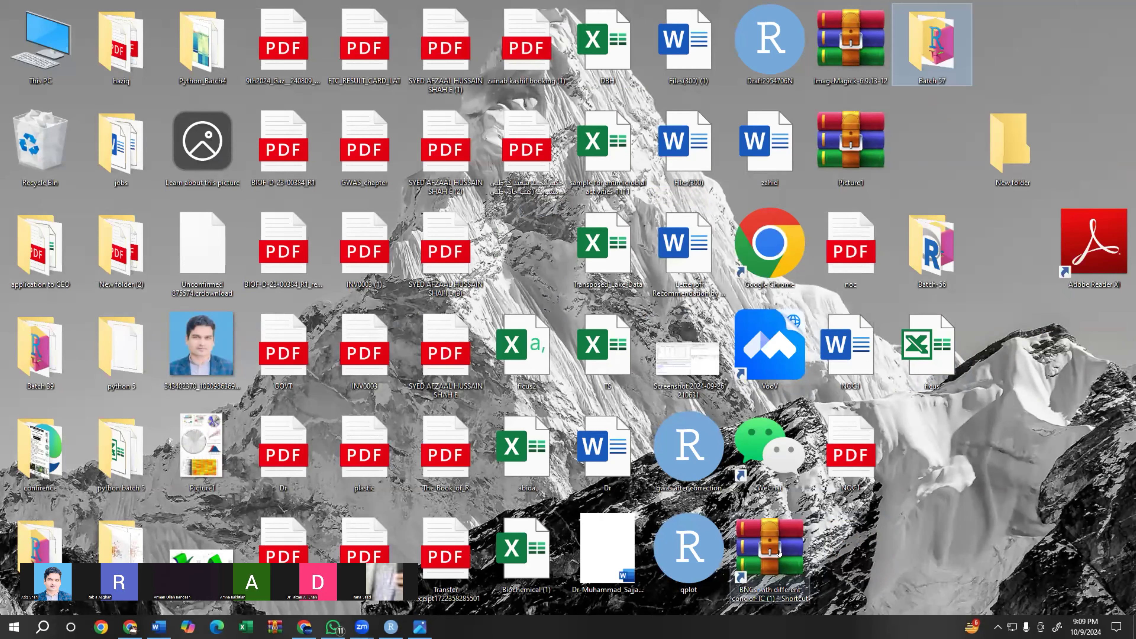
- Refresh the desktop and switch back to RStudio
{"action": "right_click", "coordinate": [1056, 477]}
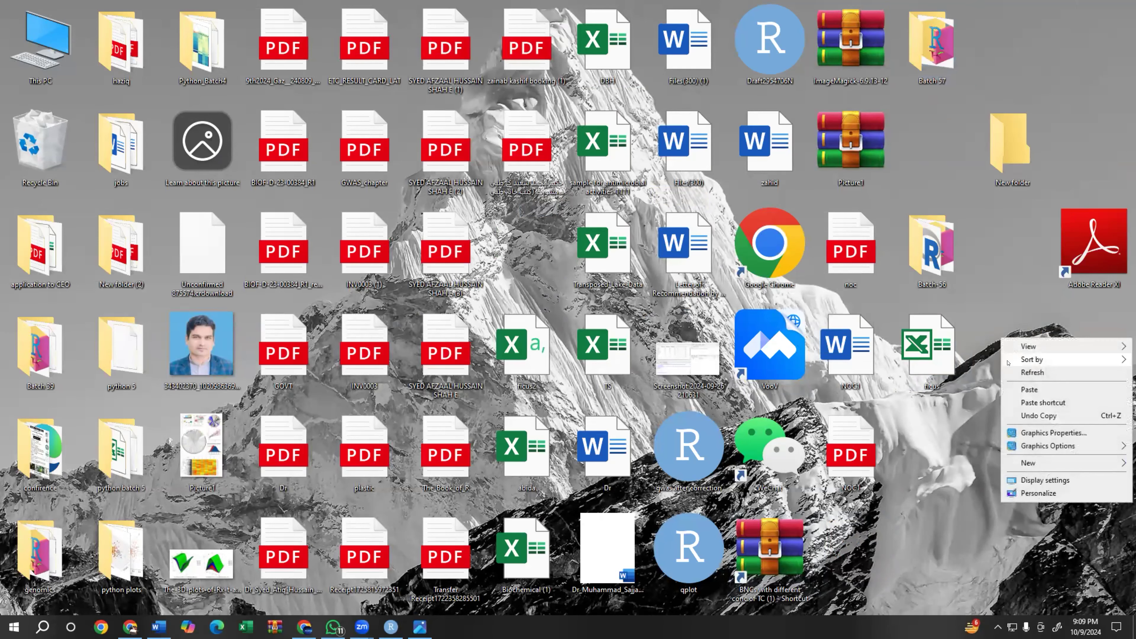
{"action": "left_click", "coordinate": [1031, 372]}
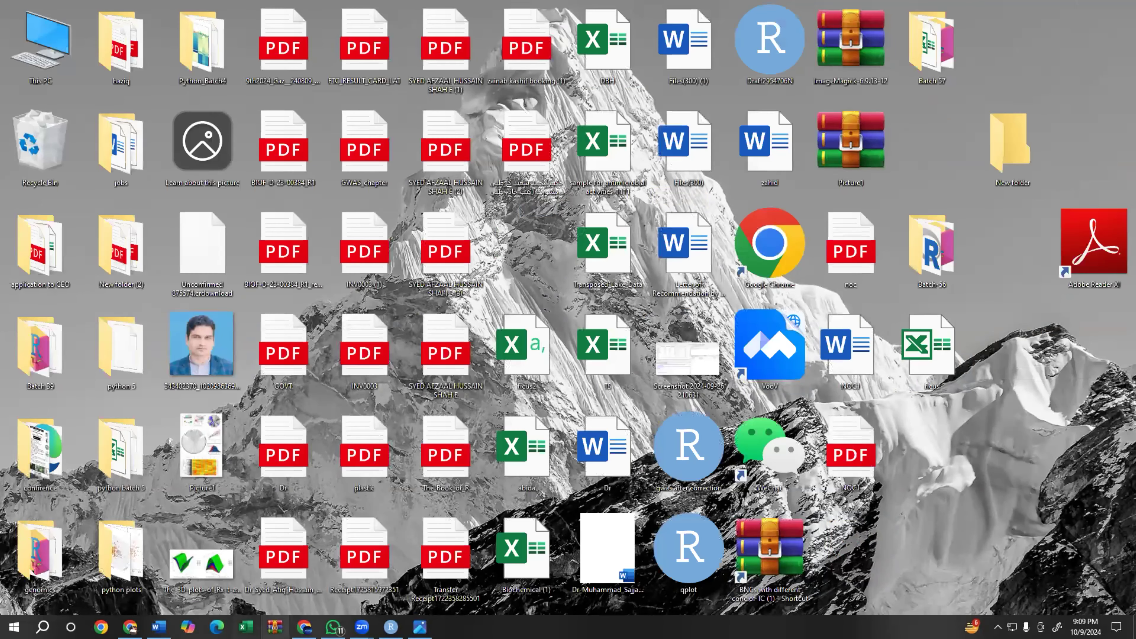
{"action": "left_click", "coordinate": [130, 627]}
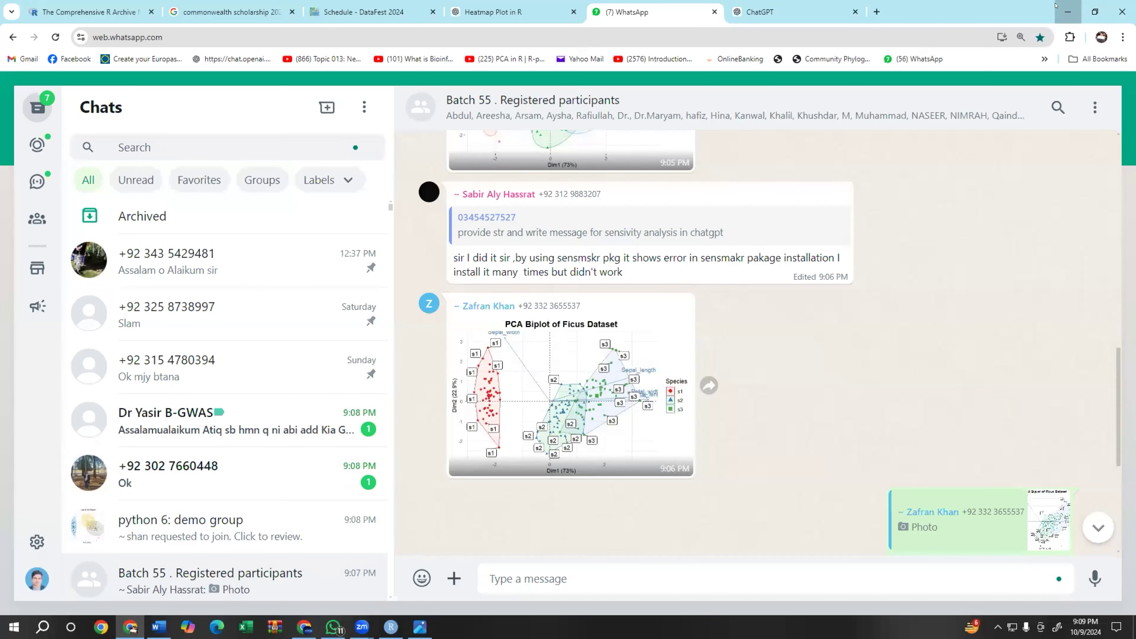
{"action": "left_click", "coordinate": [1067, 12]}
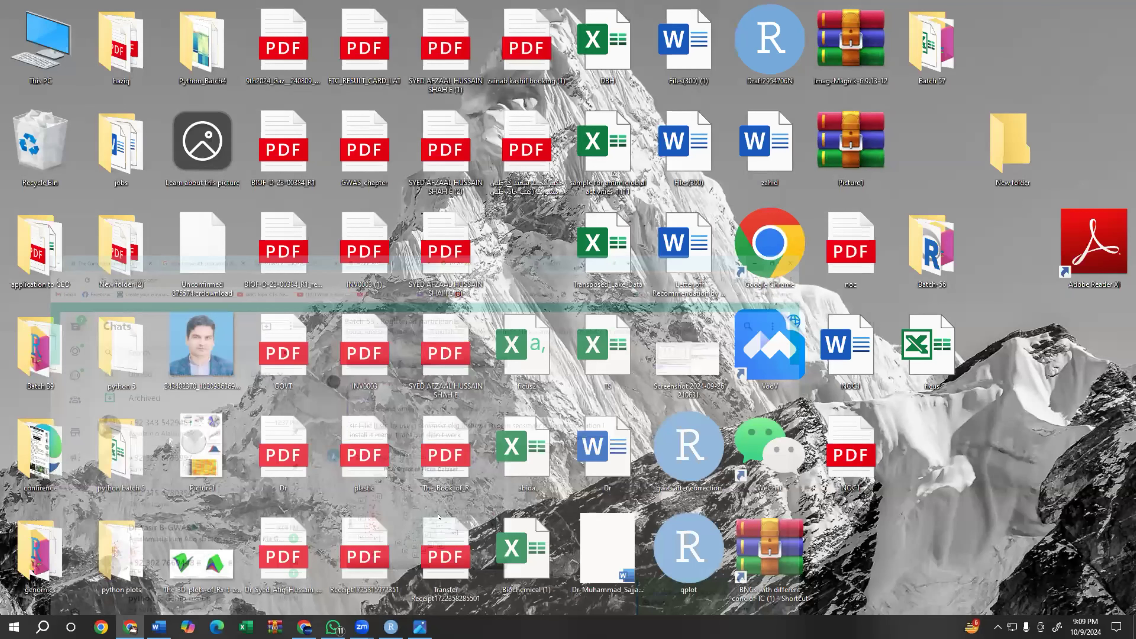
{"action": "left_click", "coordinate": [390, 627]}
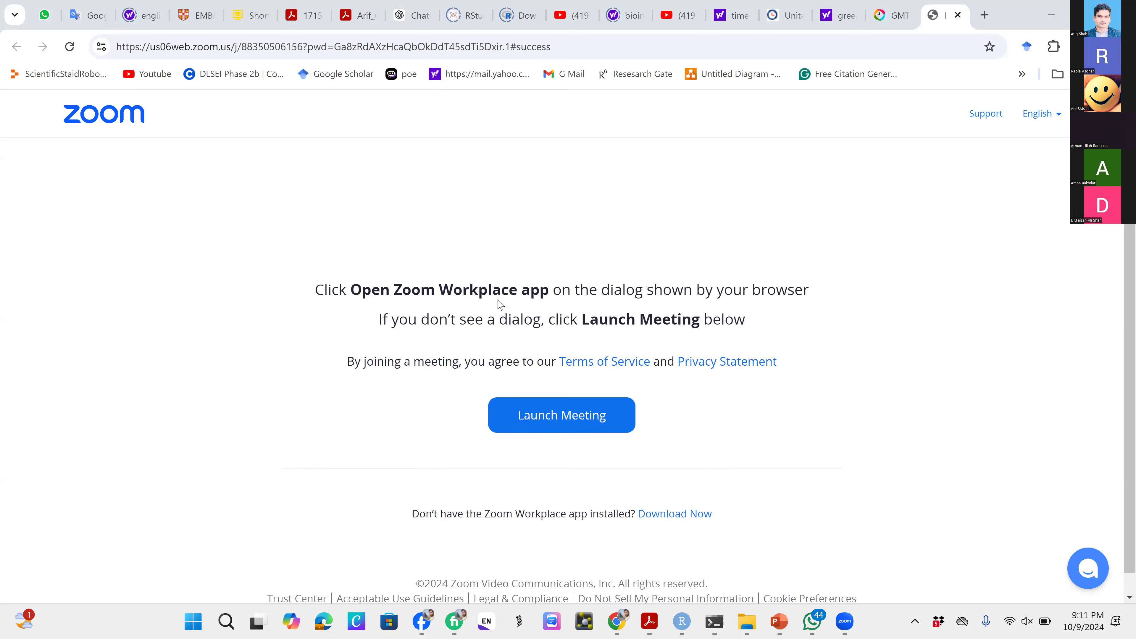
- Switch from the Zoom web page to RStudio and dismiss the Open Project dialog
{"action": "key", "text": "alt+Tab"}
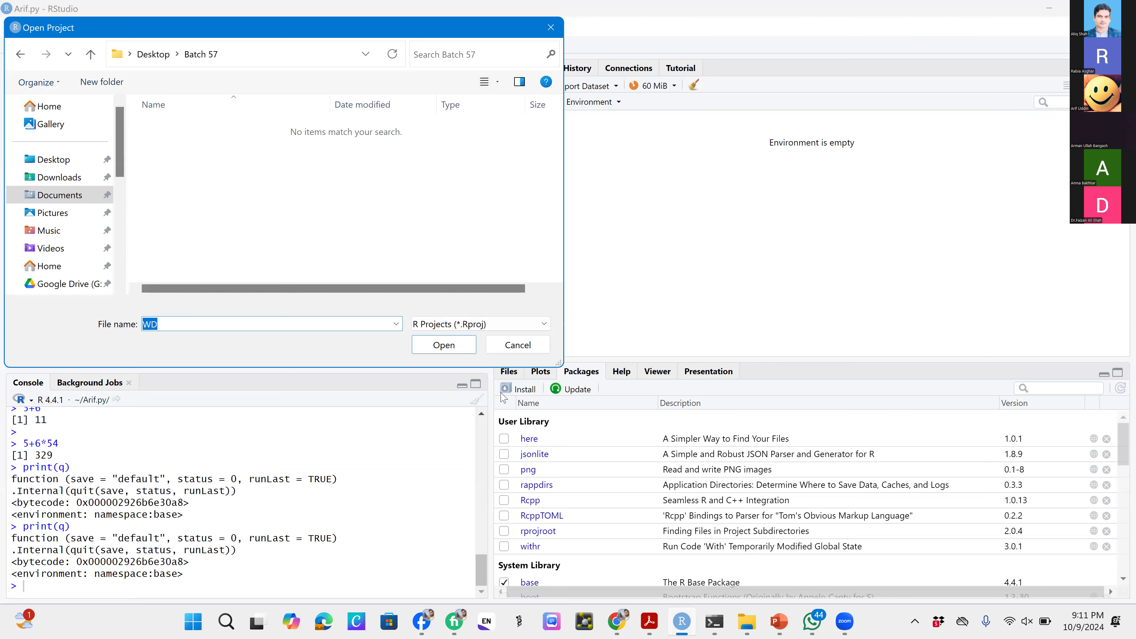
{"action": "key", "text": "super+Up"}
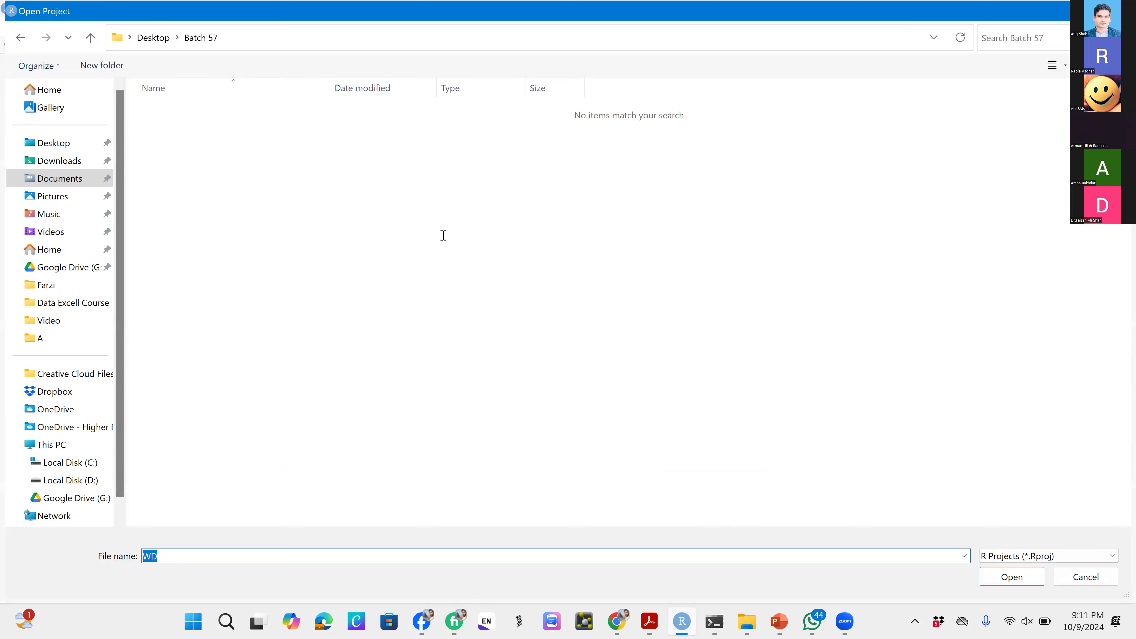
{"action": "key", "text": "Escape"}
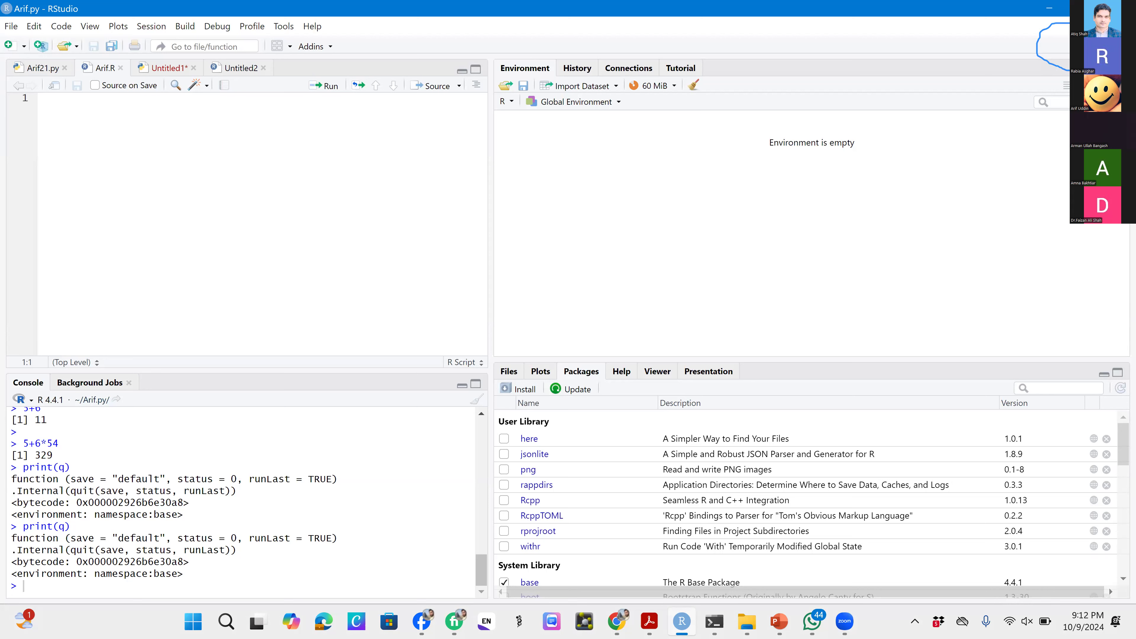
- Start a new R project in a new directory and enter Batch 57 as the directory name
{"action": "left_click", "coordinate": [1102, 46]}
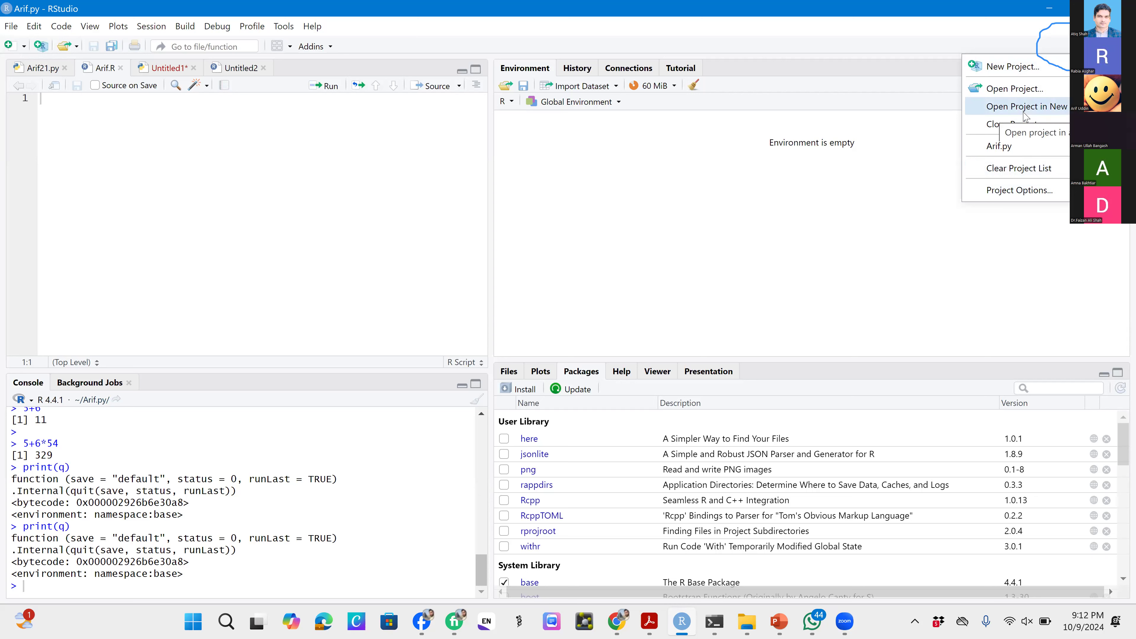
{"action": "left_click", "coordinate": [1010, 76]}
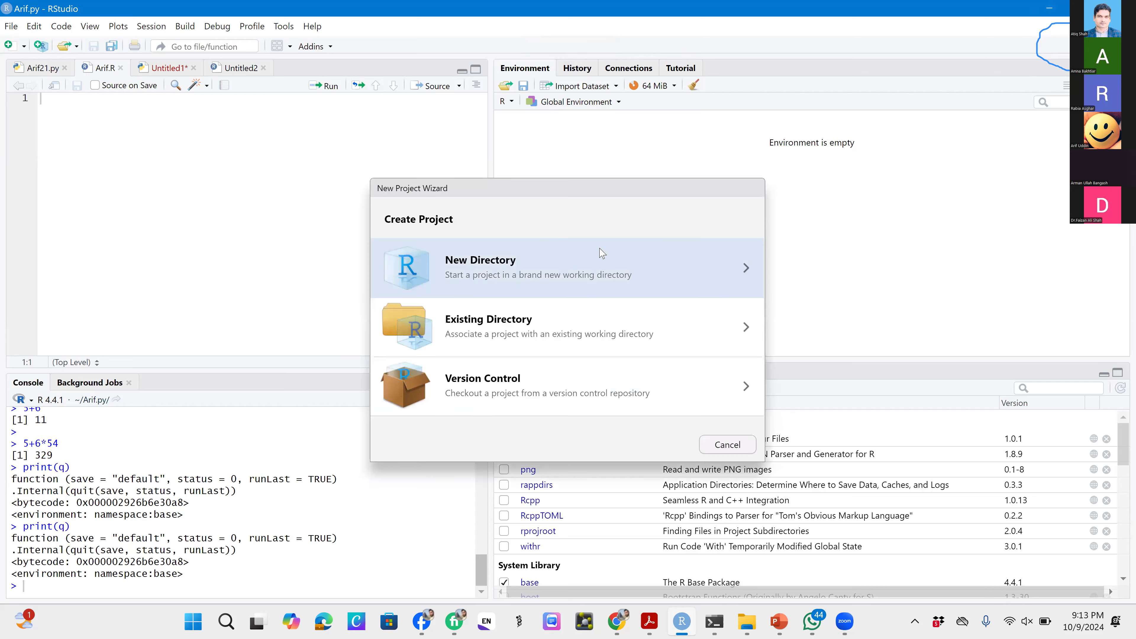
{"action": "left_click", "coordinate": [709, 270]}
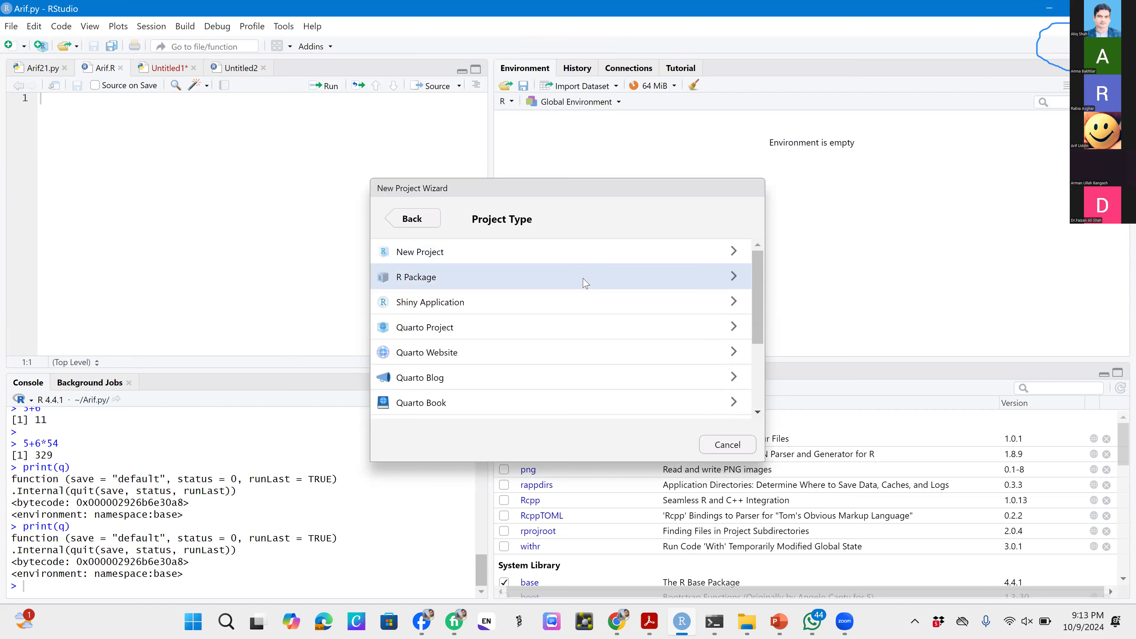
{"action": "left_click", "coordinate": [566, 263]}
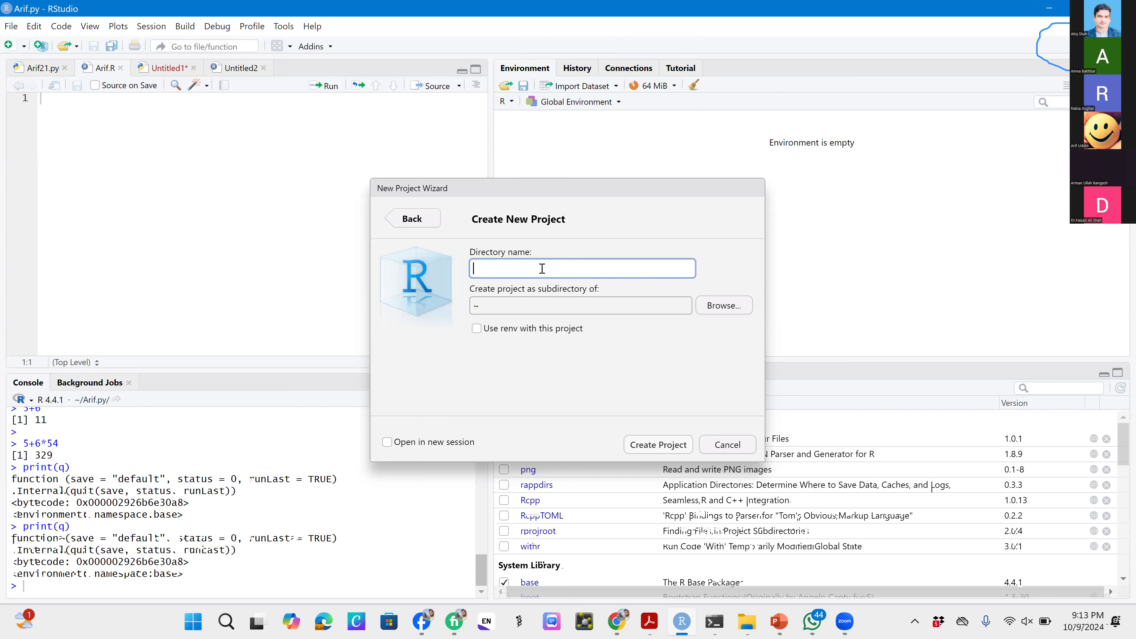
{"action": "type", "text": "Batch 57"}
- Set the Desktop as the project's parent folder and try to create the Batch 57 project
{"action": "left_click", "coordinate": [716, 308]}
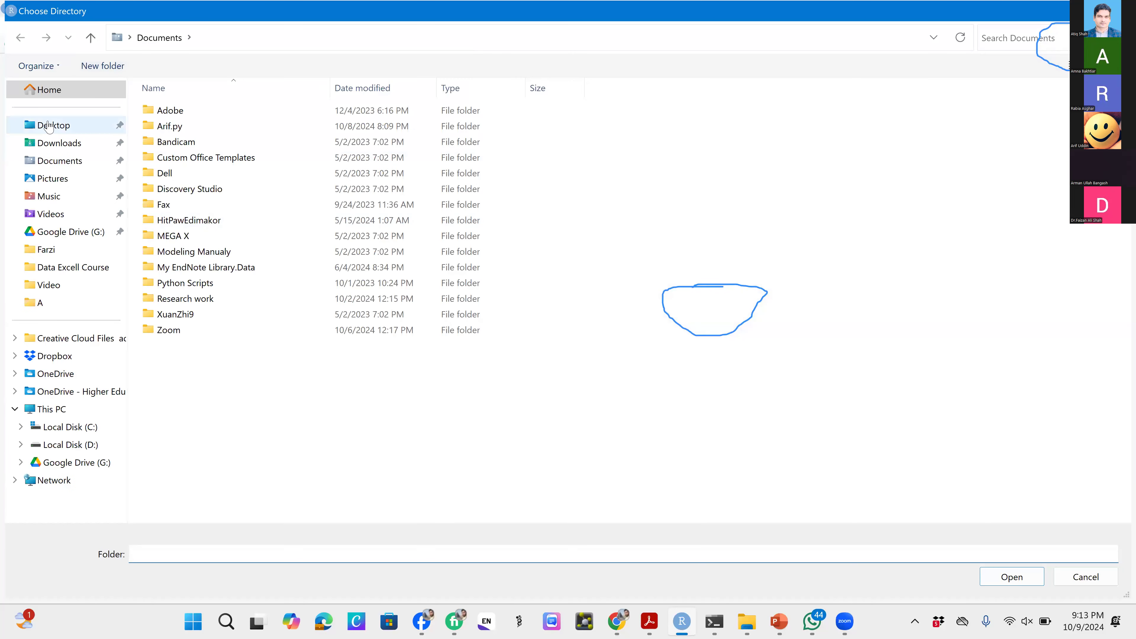
{"action": "left_click", "coordinate": [49, 127]}
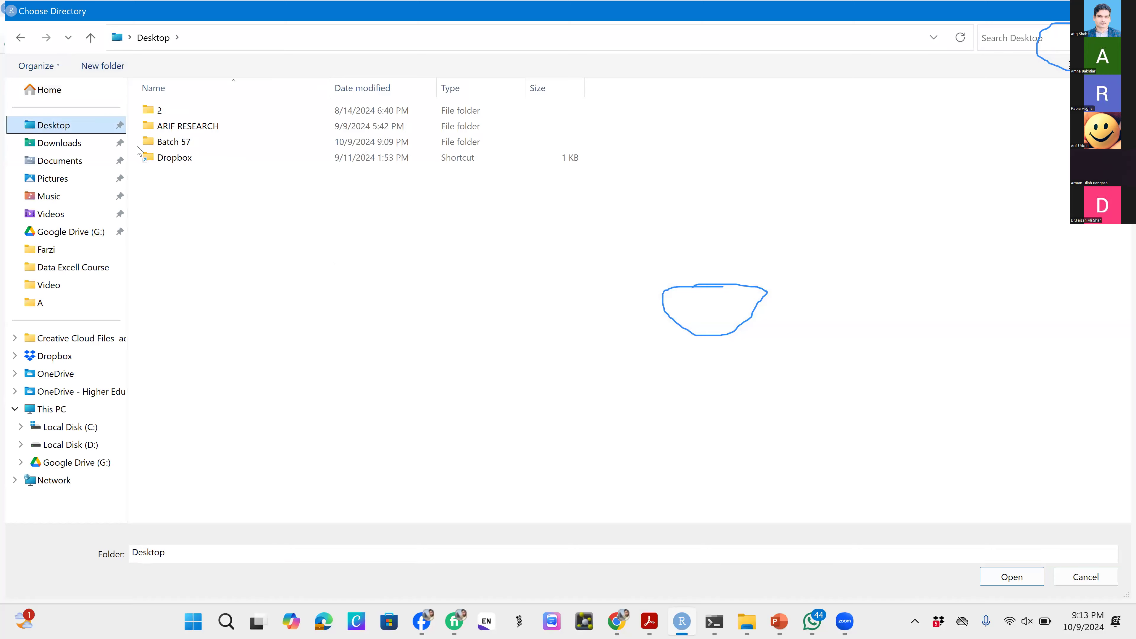
{"action": "left_click", "coordinate": [186, 143]}
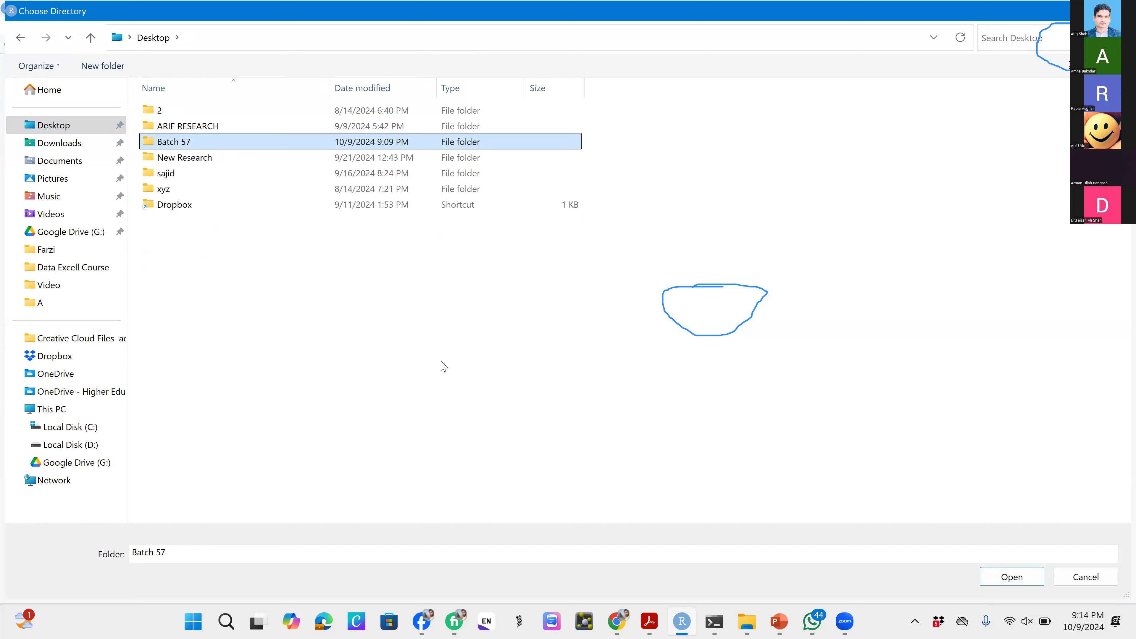
{"action": "left_click", "coordinate": [52, 129]}
{"action": "left_click", "coordinate": [759, 451]}
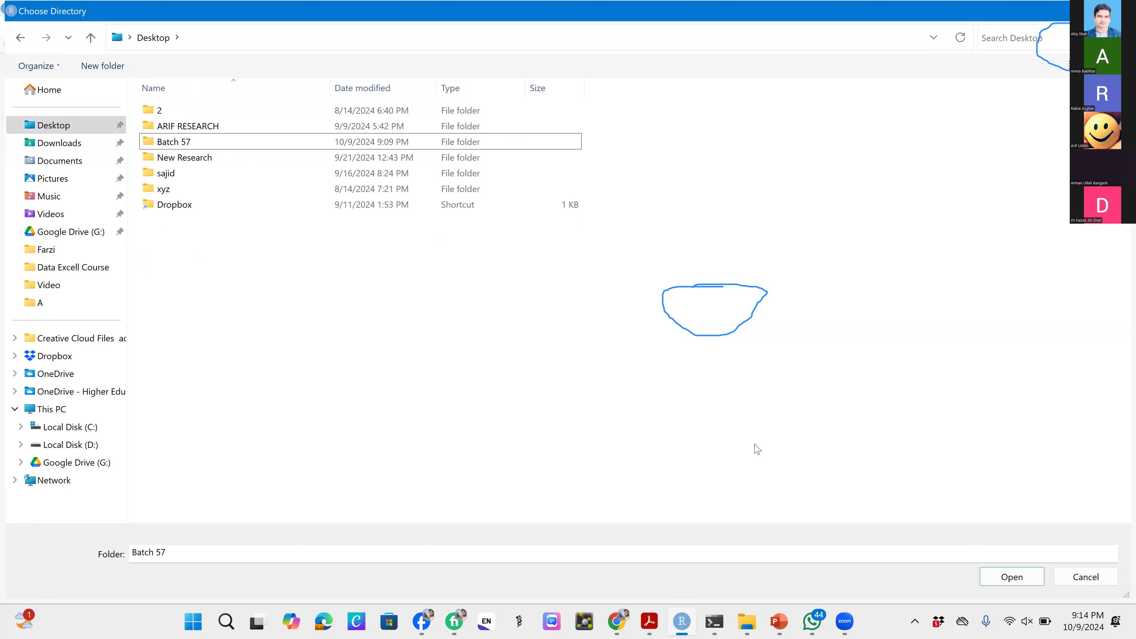
{"action": "left_click", "coordinate": [52, 143]}
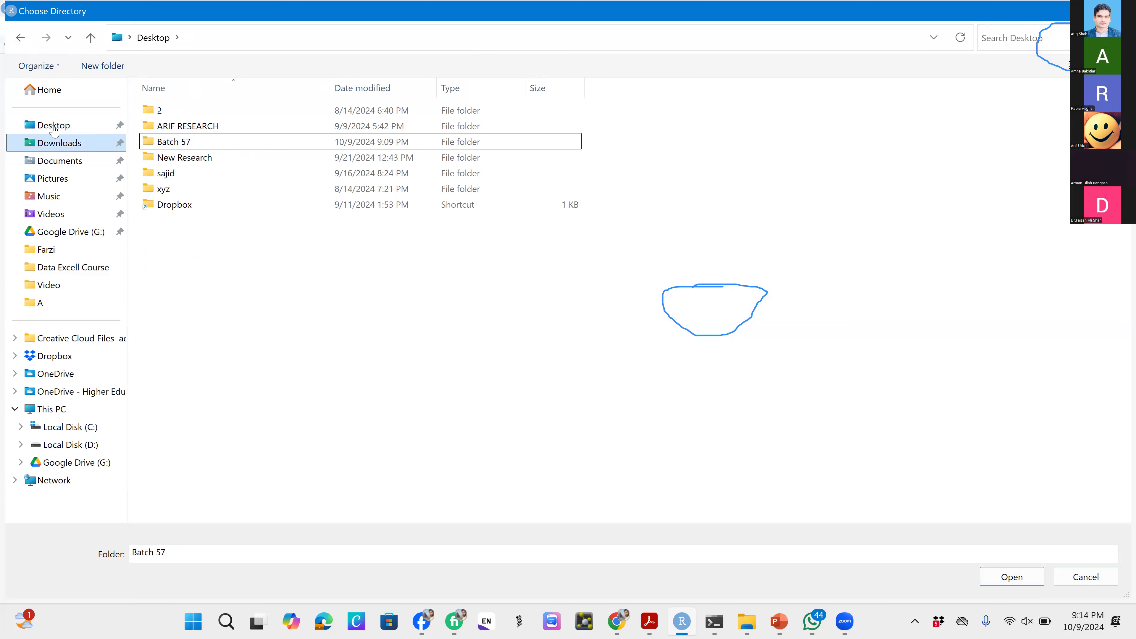
{"action": "left_click", "coordinate": [54, 130]}
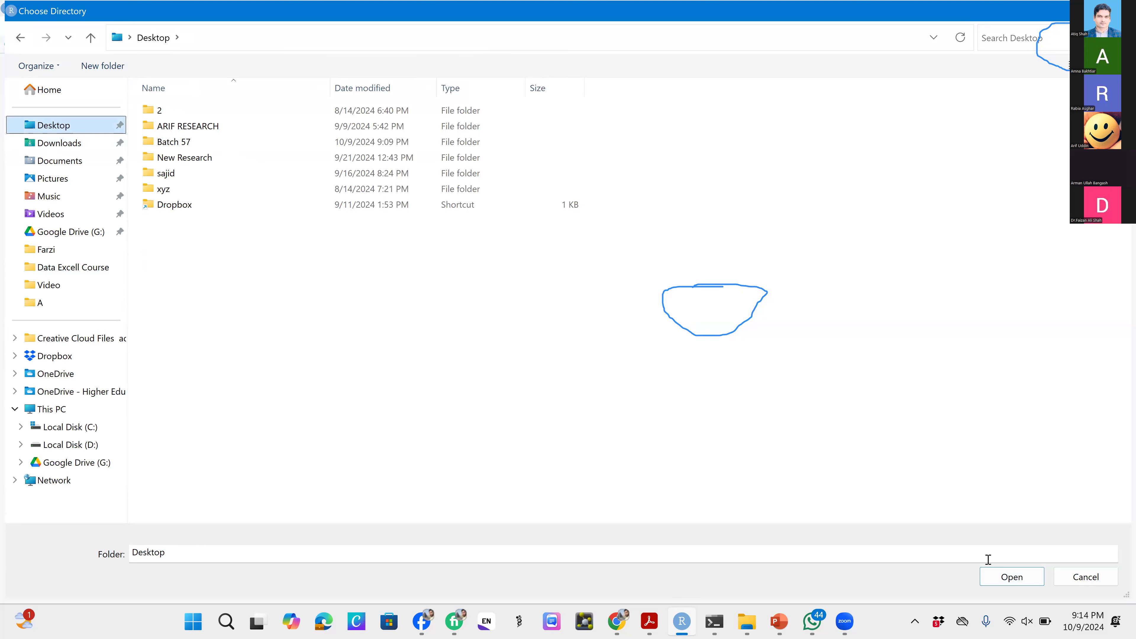
{"action": "left_click", "coordinate": [1006, 580]}
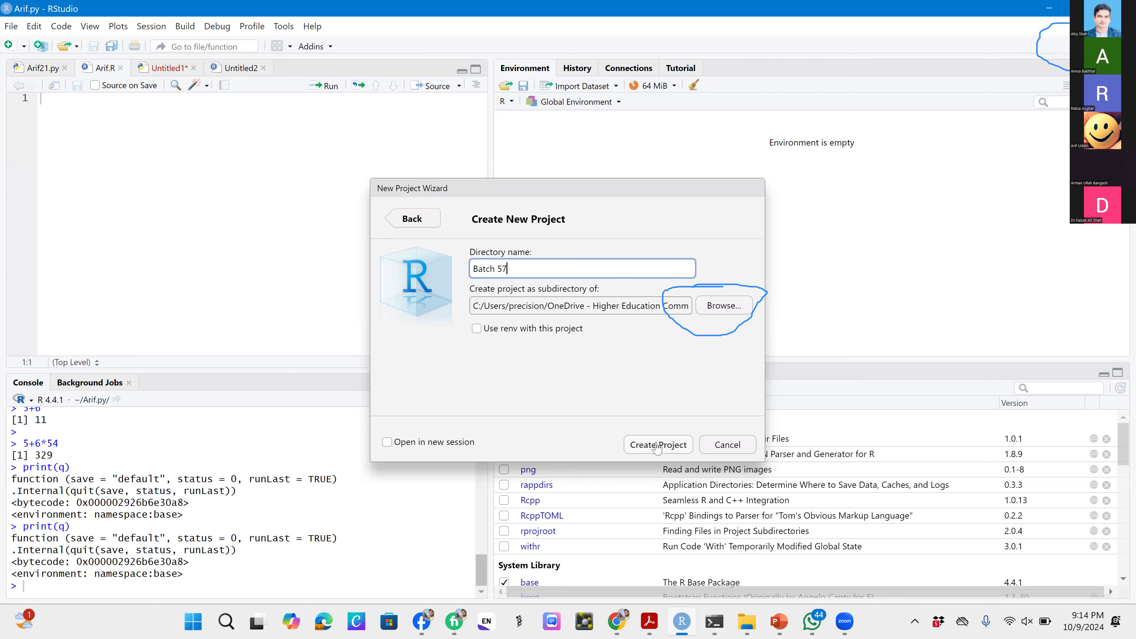
{"action": "left_click", "coordinate": [657, 447]}
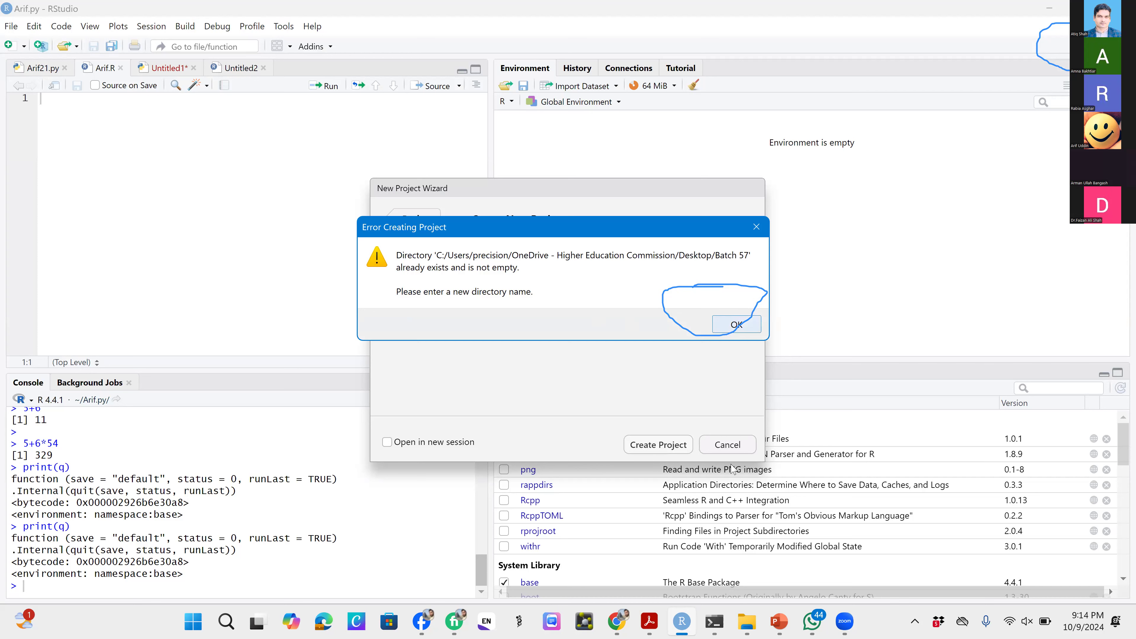
{"action": "key", "text": "Return"}
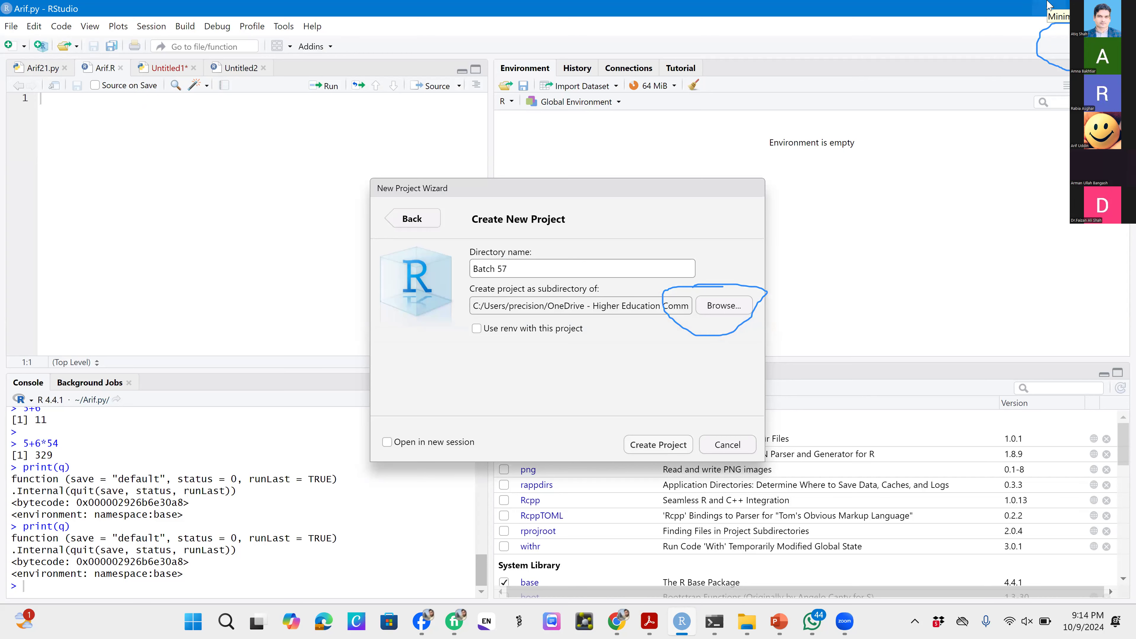
- Check the desktop for the existing Batch 57 folder, and return to the New Project Wizard in RStudio
{"action": "left_click", "coordinate": [1051, 15]}
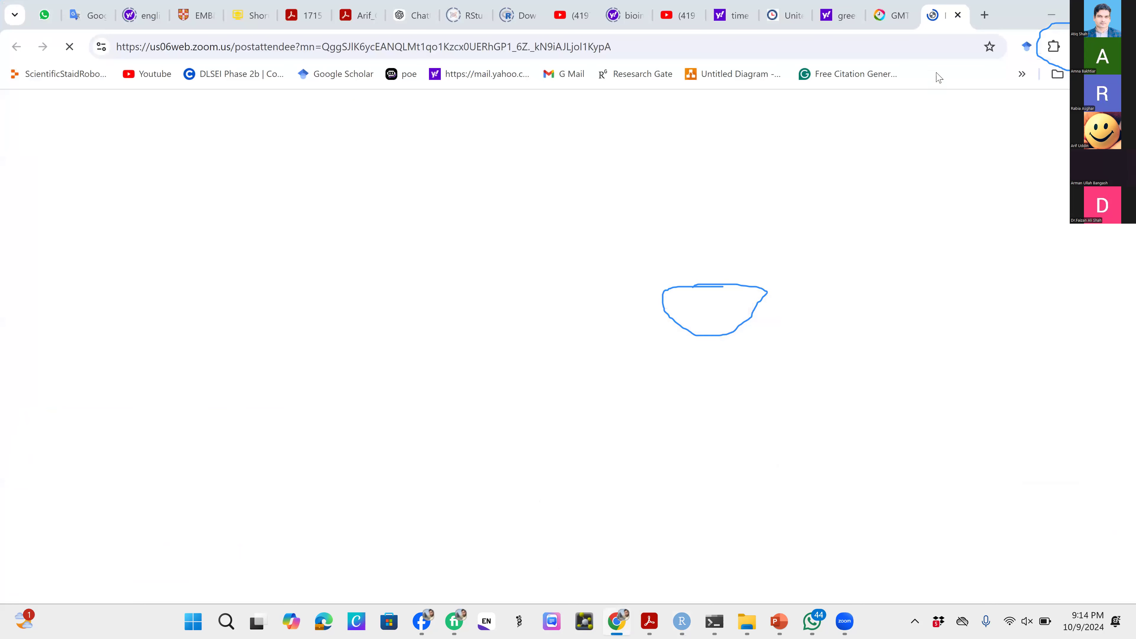
{"action": "key", "text": "alt+Tab"}
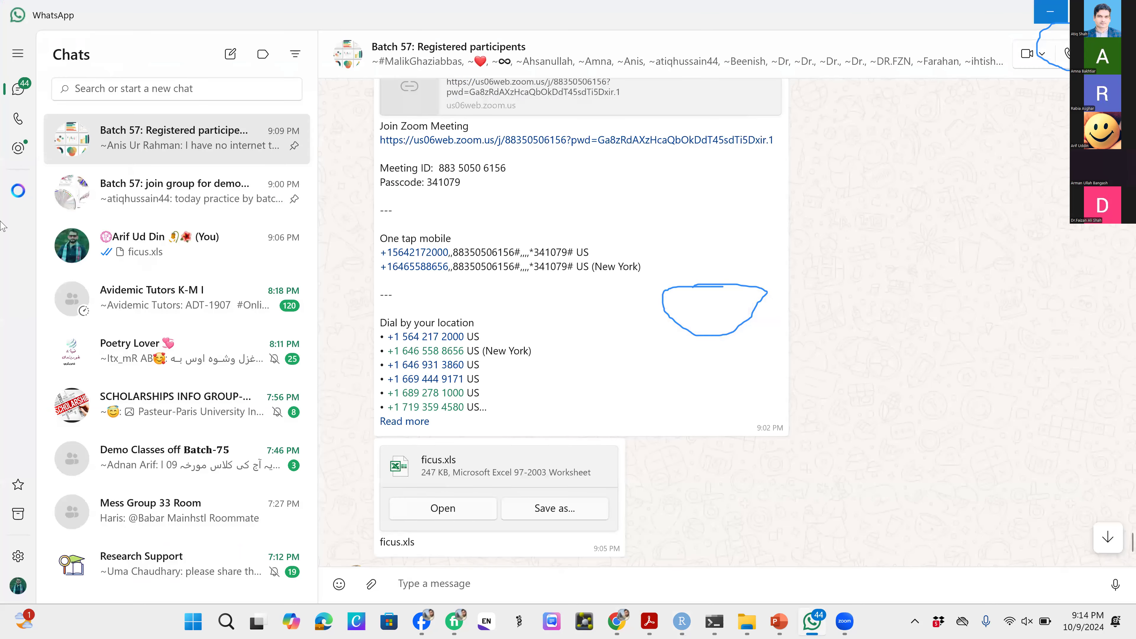
{"action": "key", "text": "super+d"}
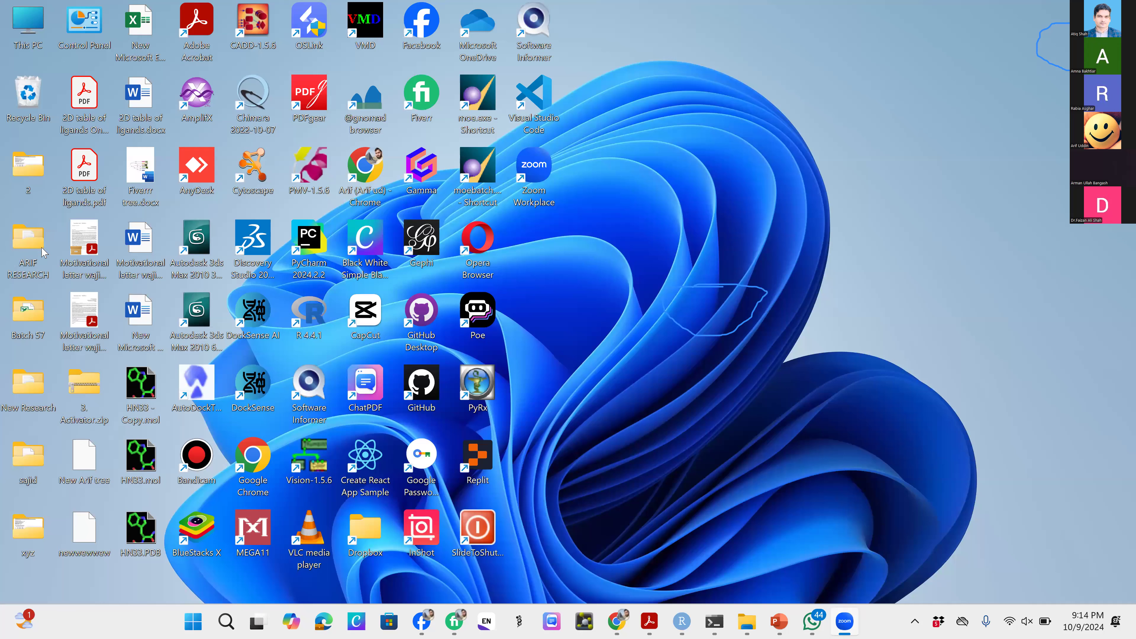
{"action": "left_click", "coordinate": [29, 324]}
{"action": "key", "text": "alt+Tab"}
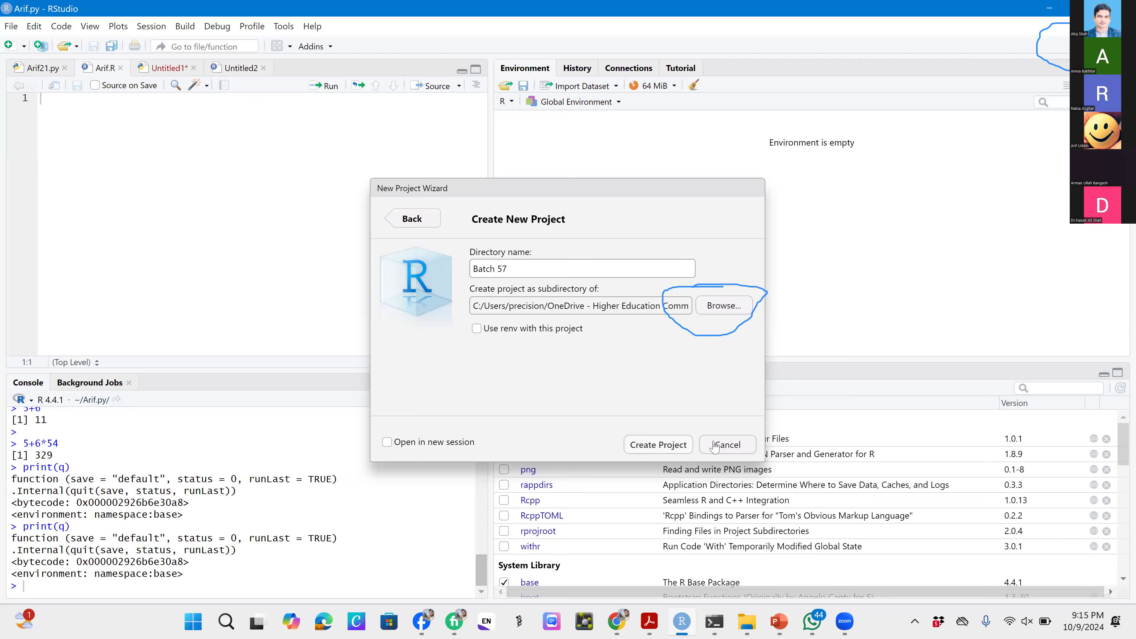
- Cancel the new project setup, check the contents of the existing Batch 57 folder, and return to RStudio
{"action": "left_click", "coordinate": [718, 446]}
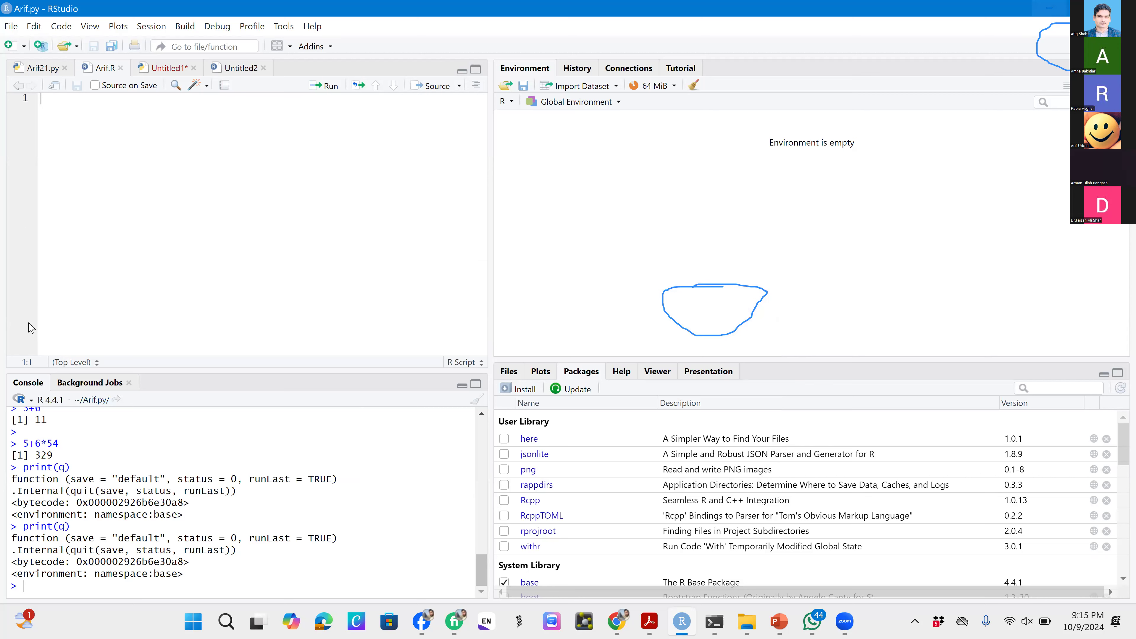
{"action": "key", "text": "super+d"}
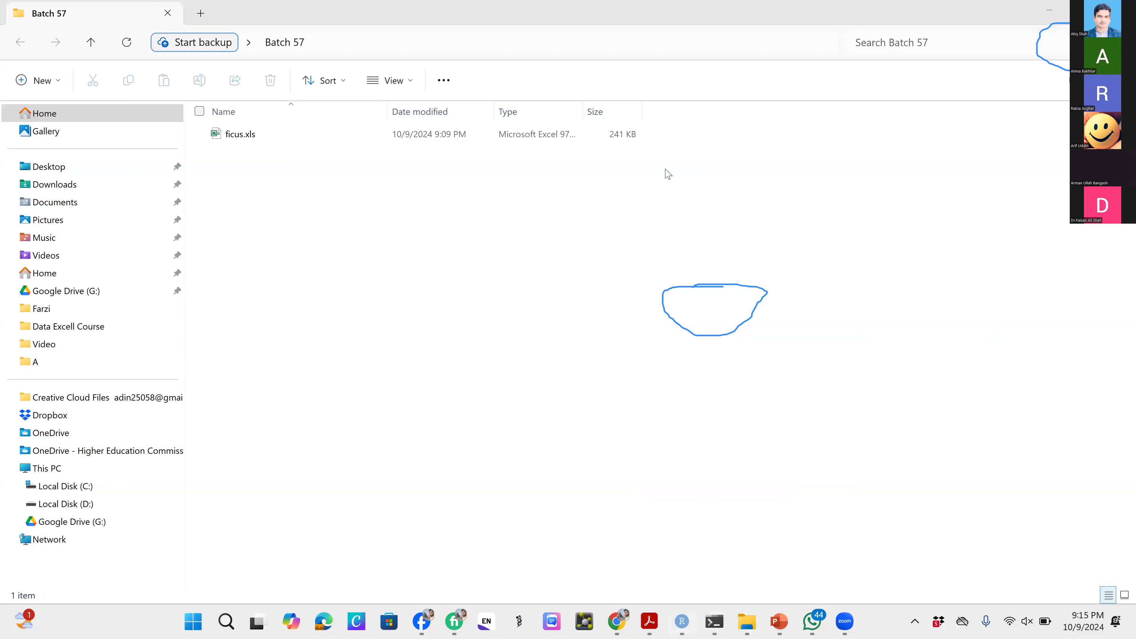
{"action": "key", "text": "alt+Tab"}
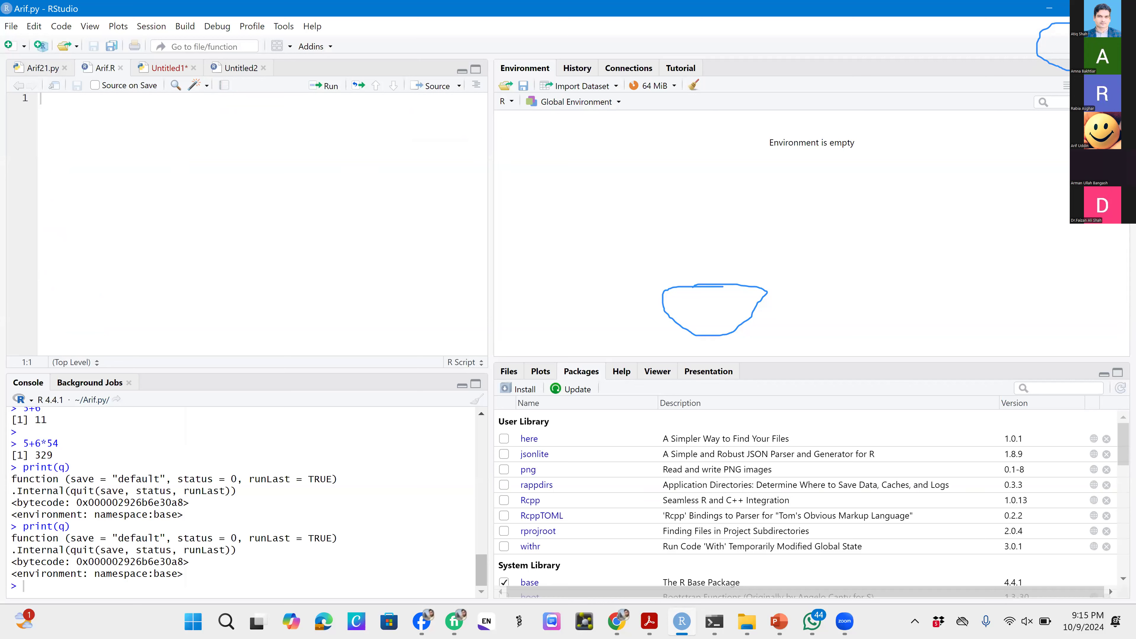
- Start another new R project in a new directory and enter Batch 57 as the directory name
{"action": "left_click", "coordinate": [1105, 47]}
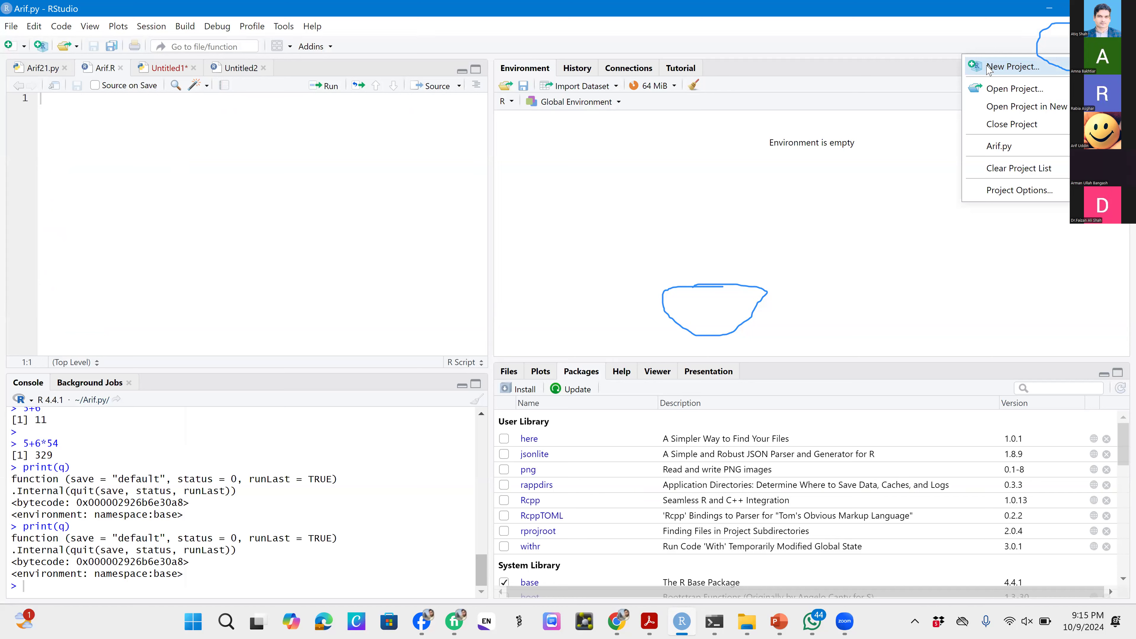
{"action": "key", "text": "Return"}
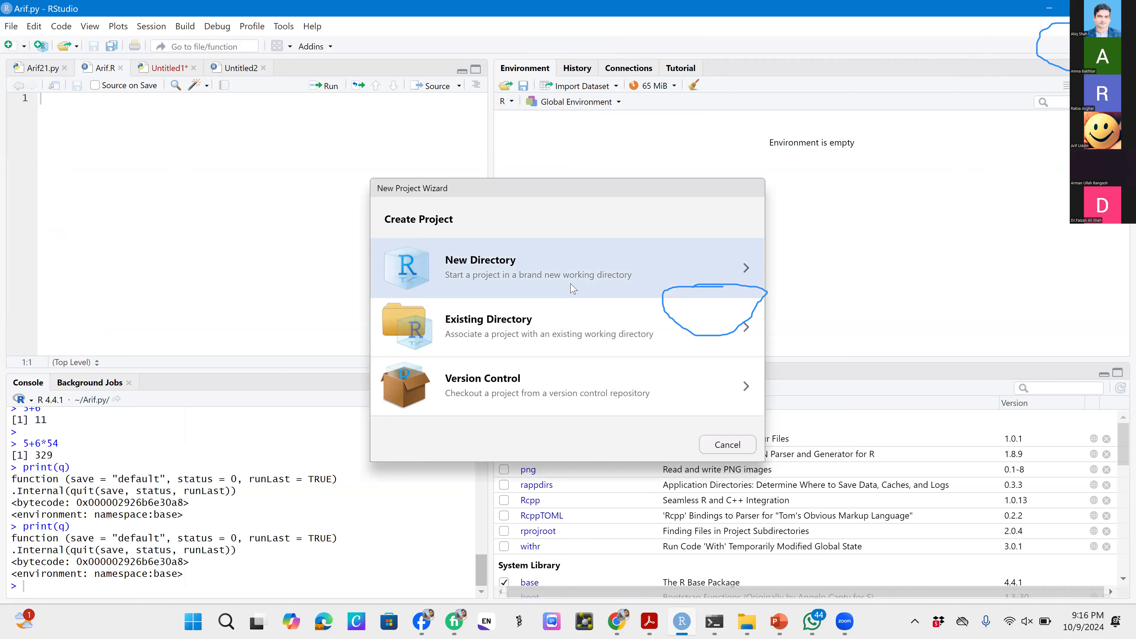
{"action": "left_click", "coordinate": [625, 280]}
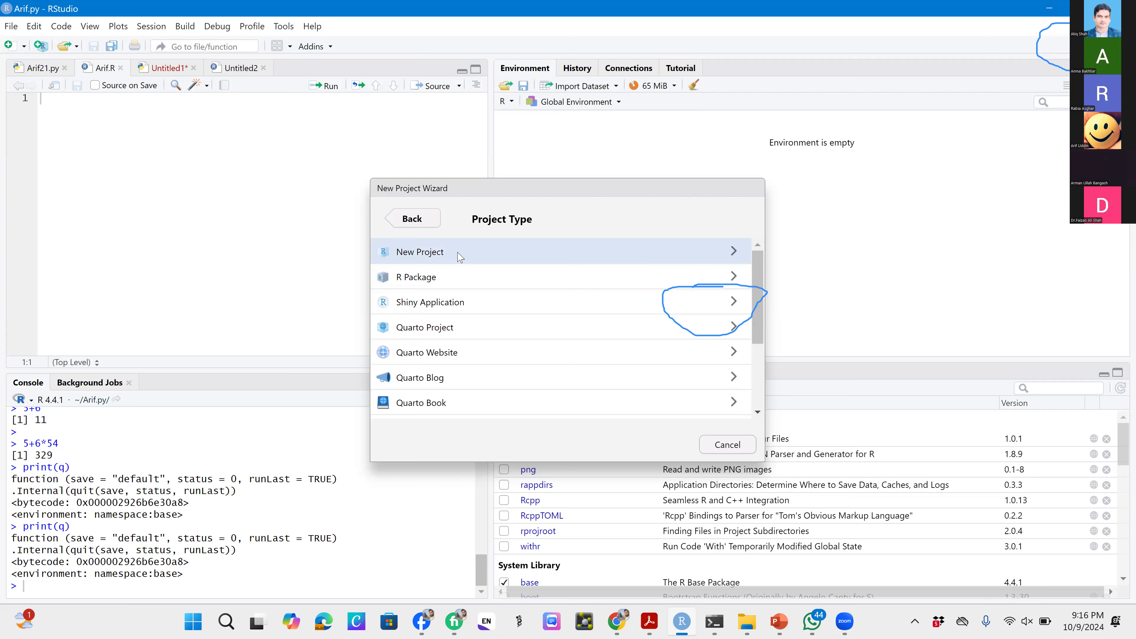
{"action": "left_click", "coordinate": [460, 254]}
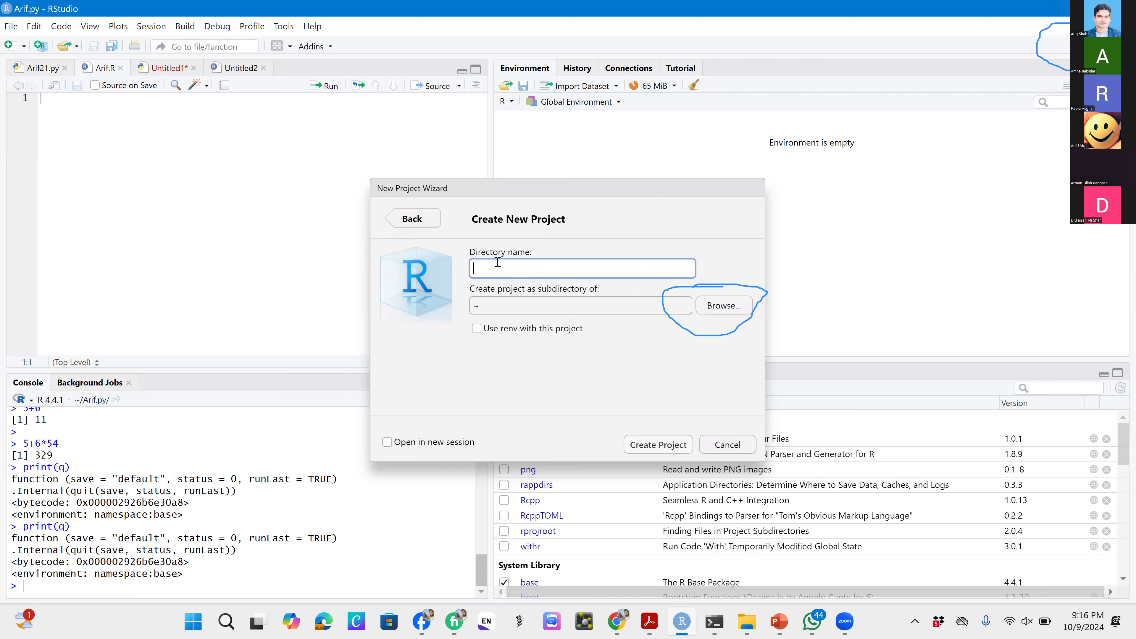
{"action": "type", "text": "Batch 57"}
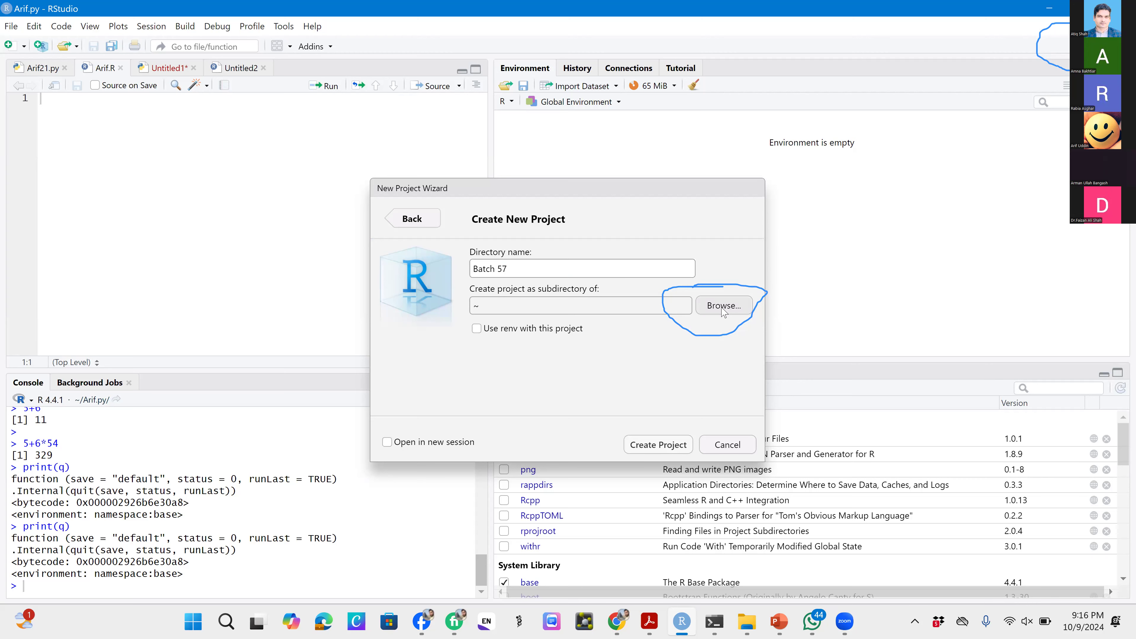
- Set Local Disk (D:) as the project's parent folder and create the Batch 57 project
{"action": "left_click", "coordinate": [723, 312]}
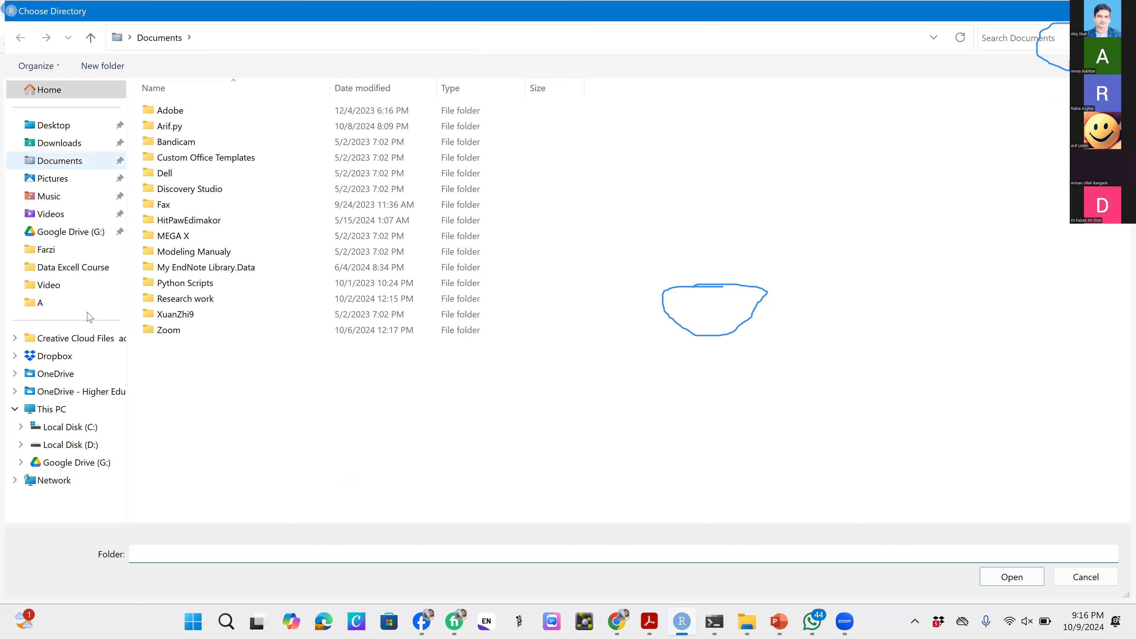
{"action": "left_click", "coordinate": [71, 446]}
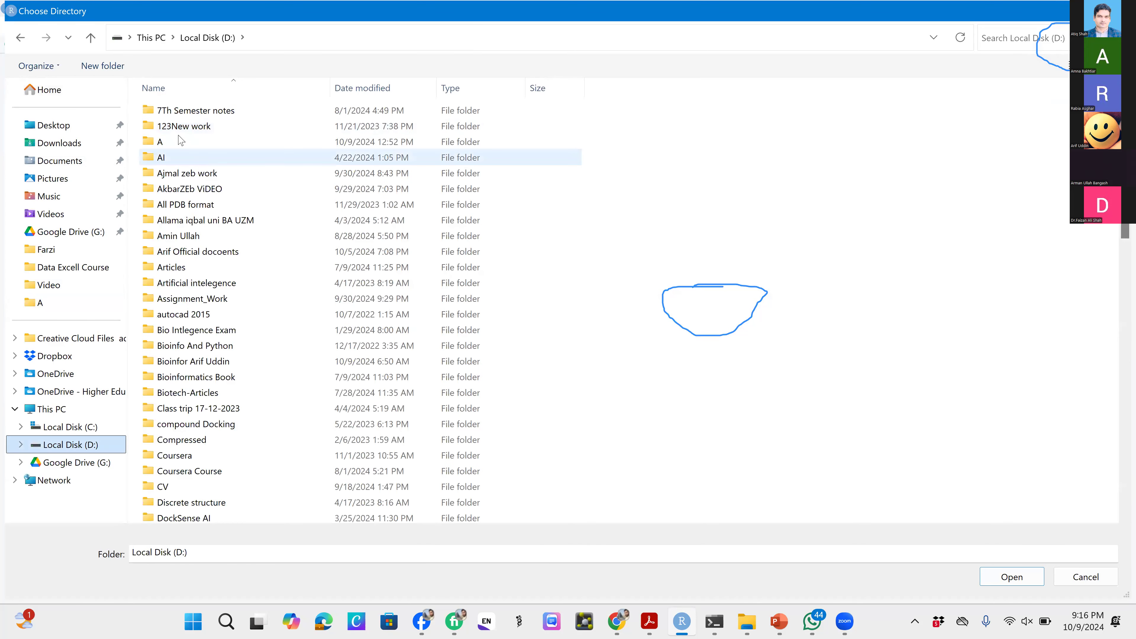
{"action": "left_click", "coordinate": [161, 141]}
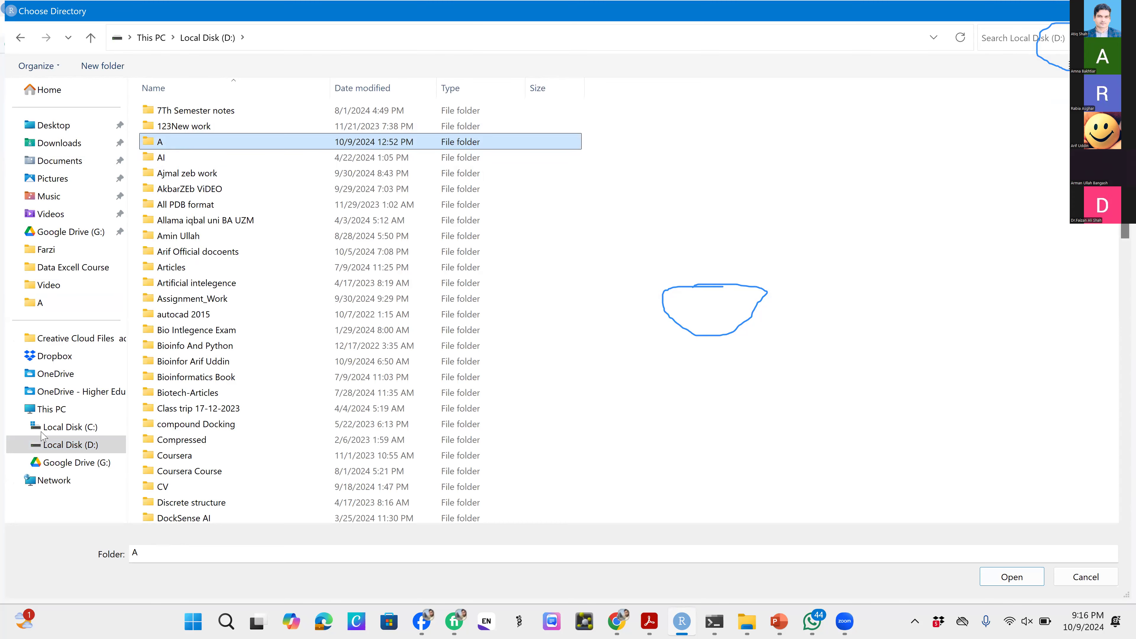
{"action": "left_click", "coordinate": [53, 430]}
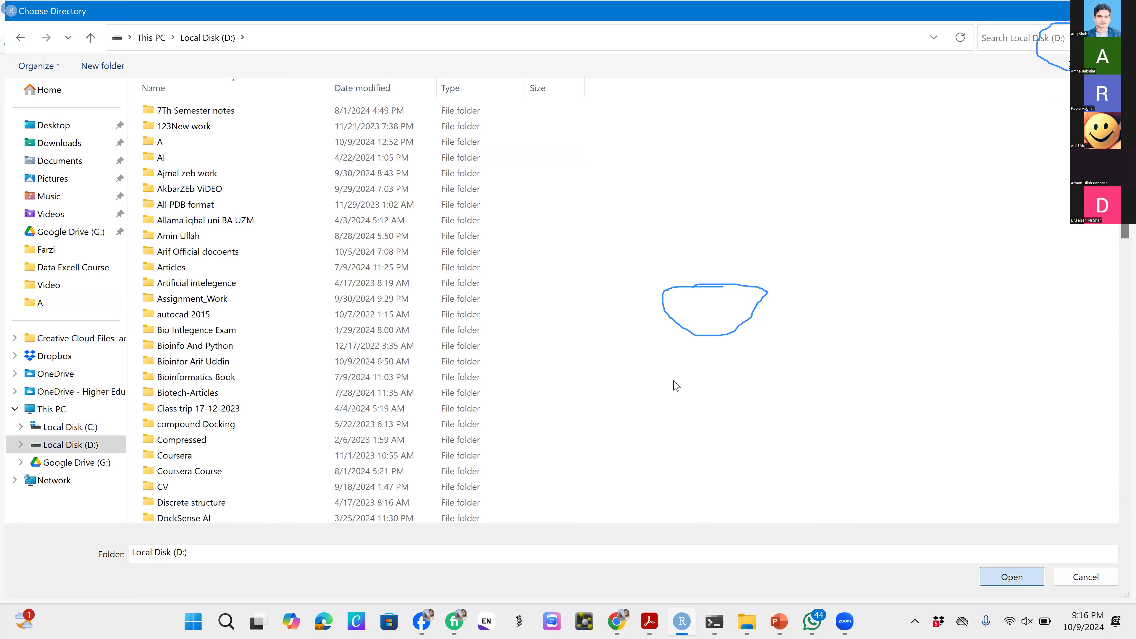
{"action": "key", "text": "Return"}
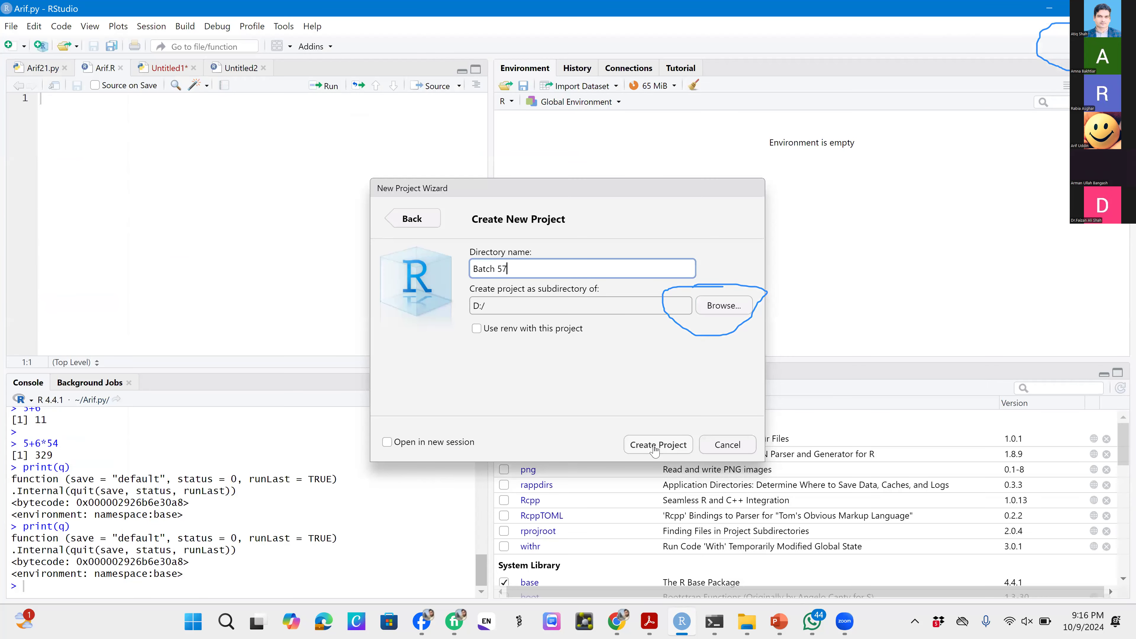
{"action": "left_click", "coordinate": [658, 445]}
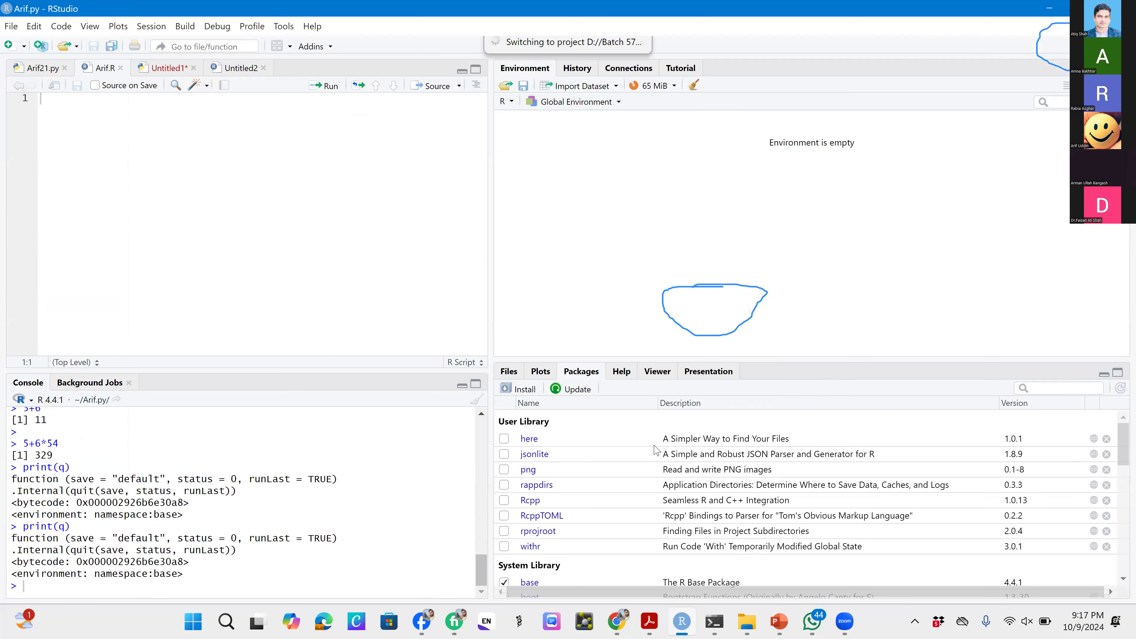
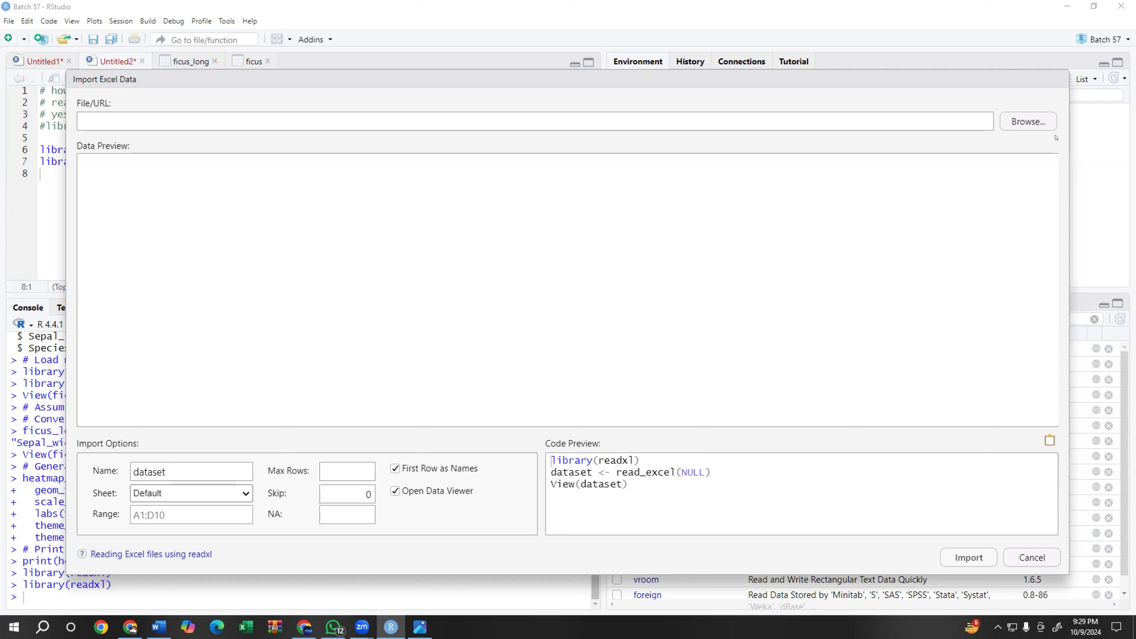
- Choose ficus.xls from the Batch 57 folder as the Excel file to import, using the Default sheet
{"action": "left_click", "coordinate": [1028, 122]}
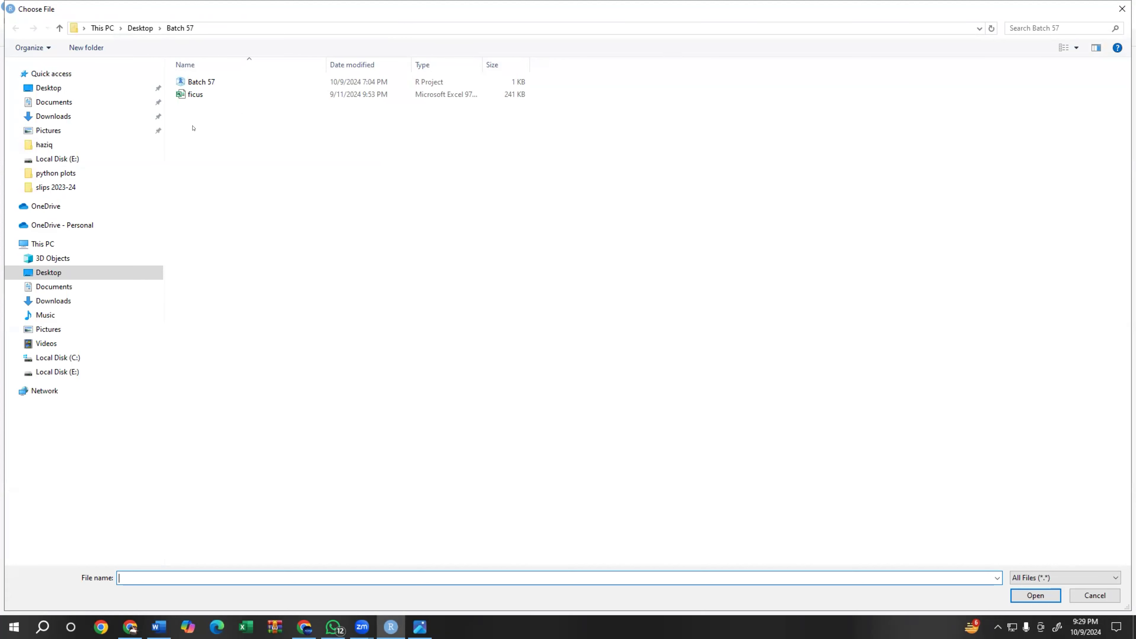
{"action": "double_click", "coordinate": [230, 92]}
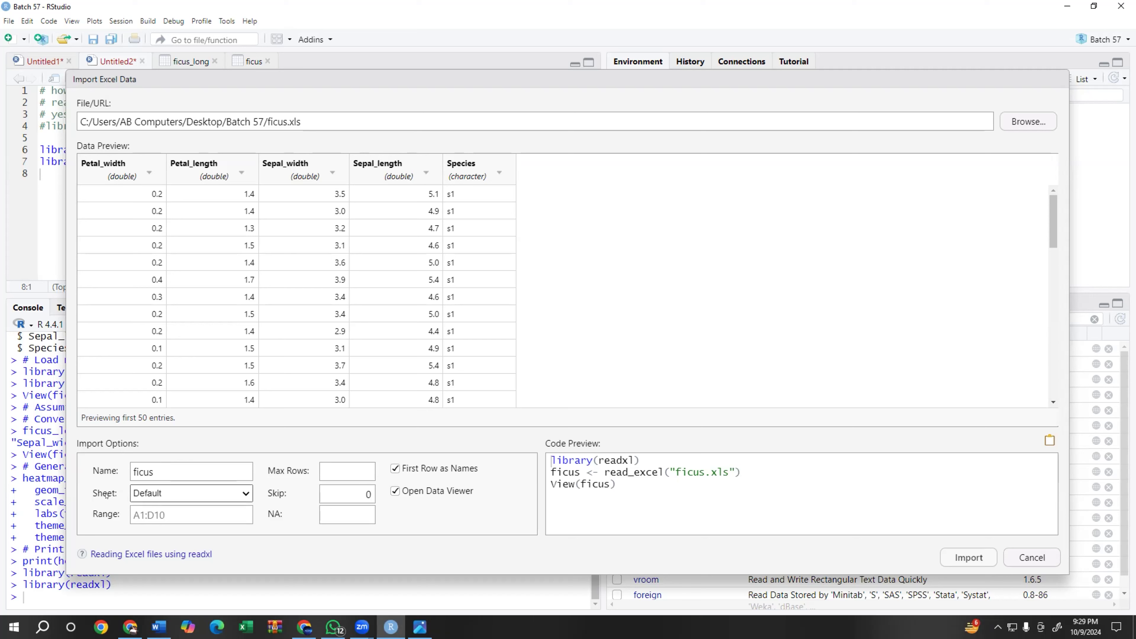
{"action": "left_click", "coordinate": [212, 490]}
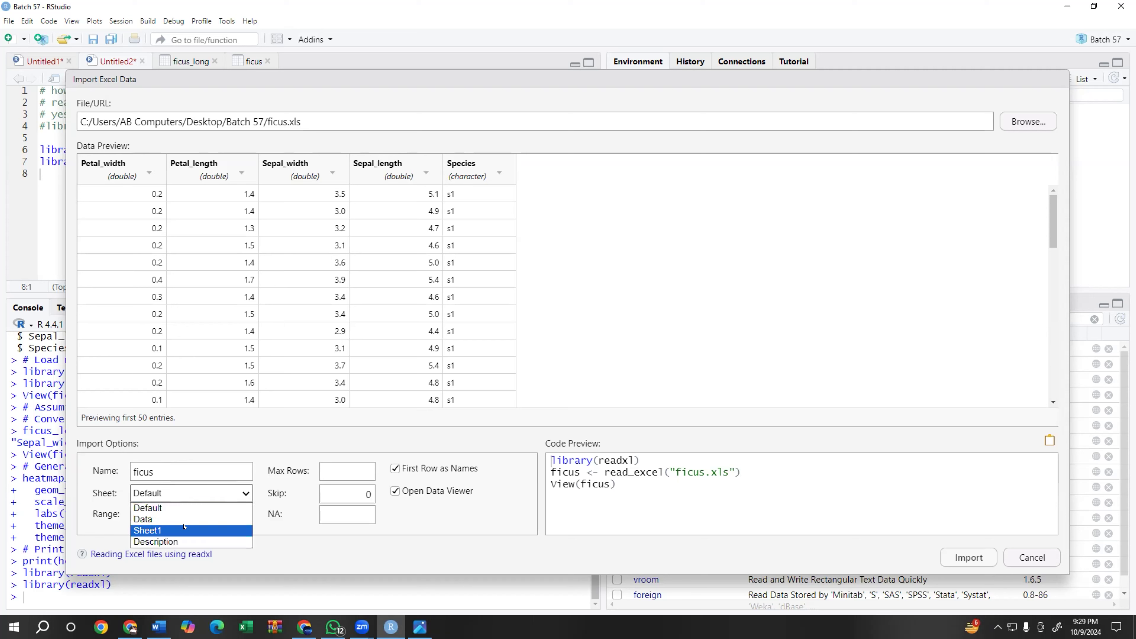
{"action": "left_click", "coordinate": [185, 508]}
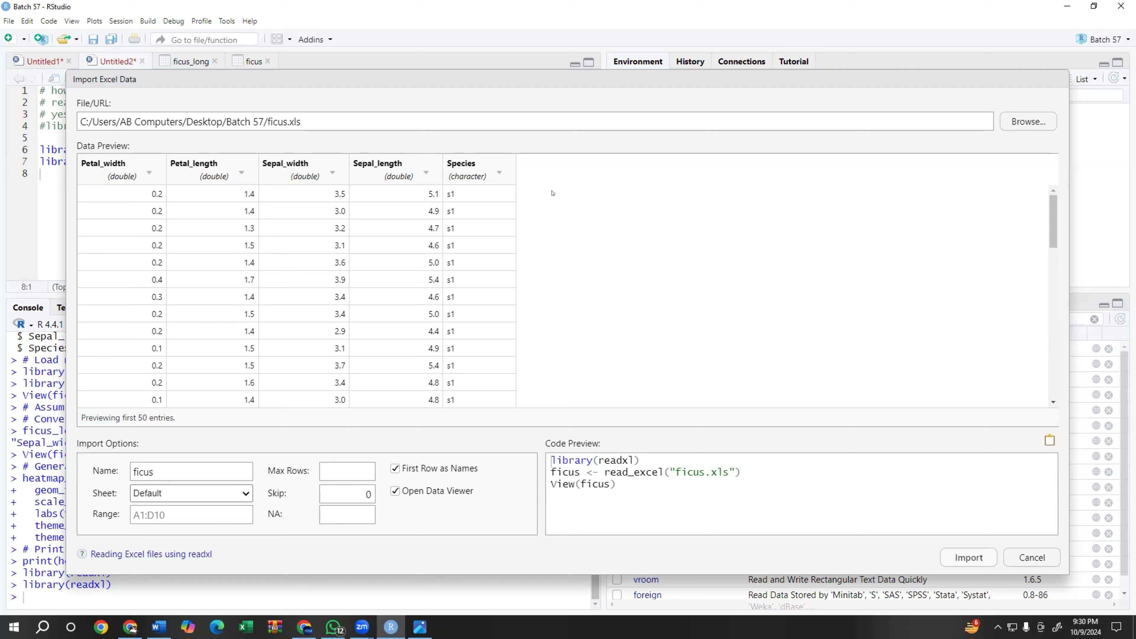
- Preview the Description sheet and the Data sheet of ficus.xls in the Excel import
{"action": "left_click", "coordinate": [158, 498]}
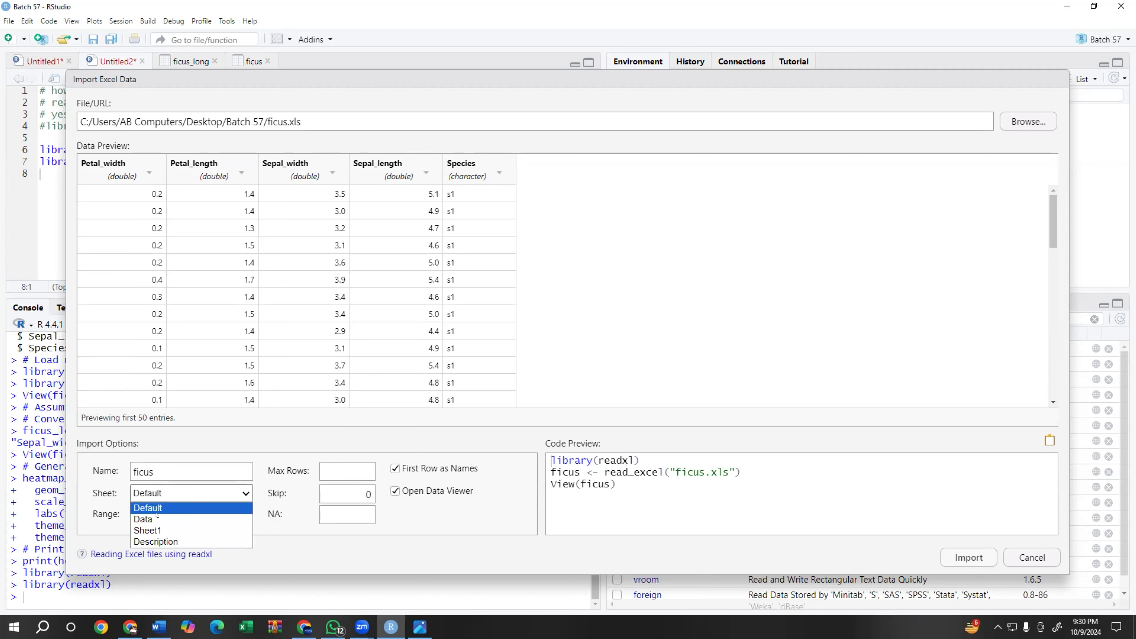
{"action": "left_click", "coordinate": [156, 542]}
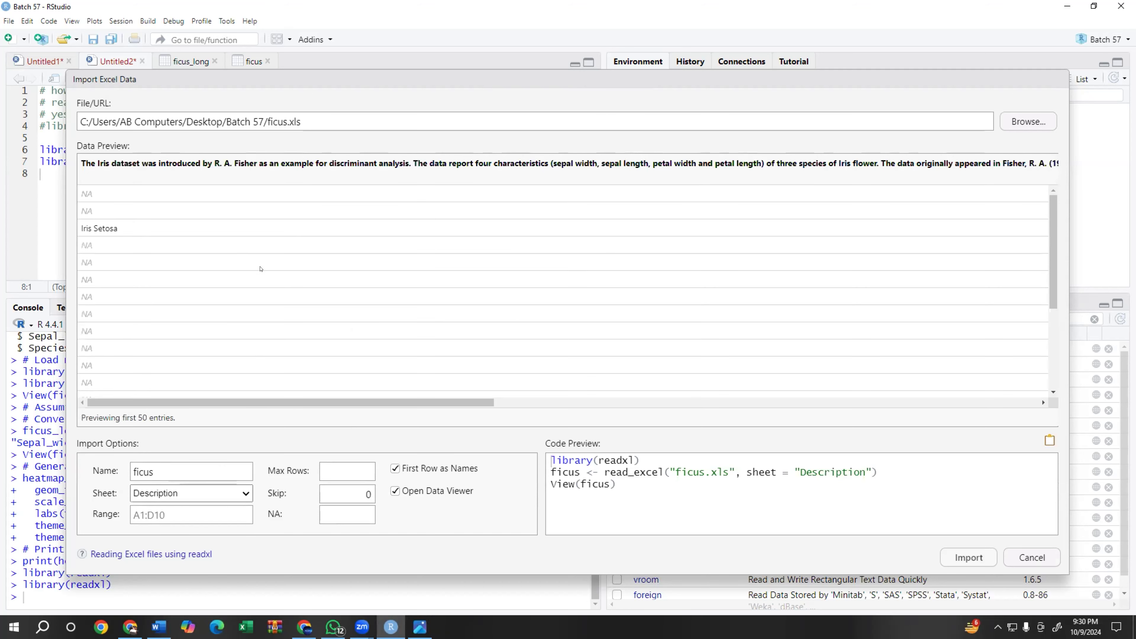
{"action": "left_click", "coordinate": [193, 494]}
{"action": "left_click", "coordinate": [182, 519]}
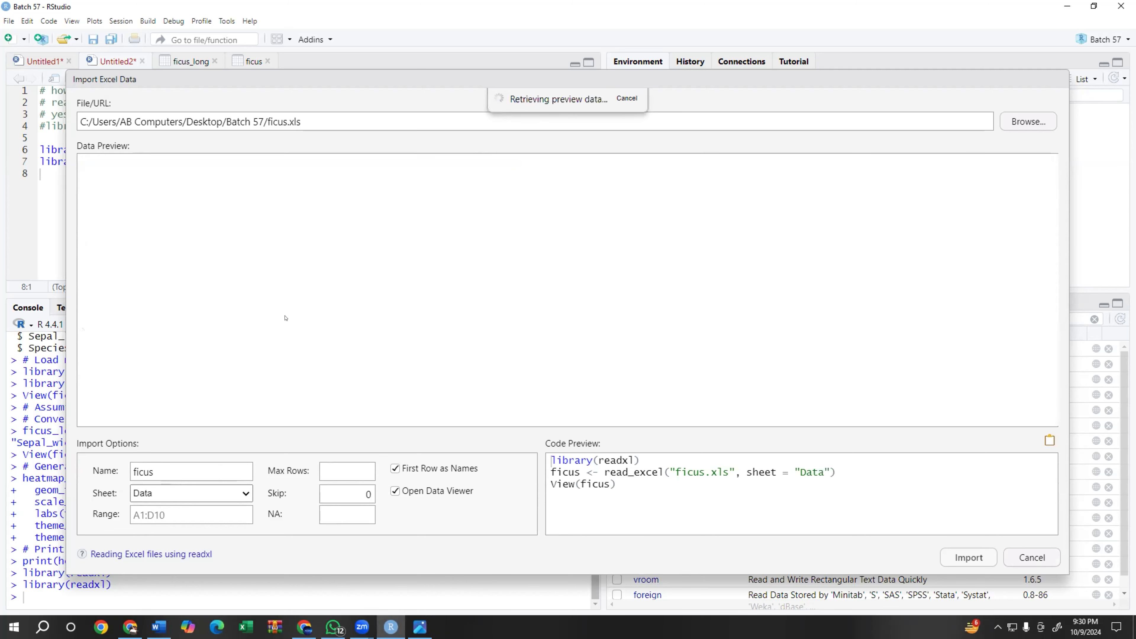
- Set the sheet back to Default and import the ficus data
{"action": "left_click", "coordinate": [220, 493]}
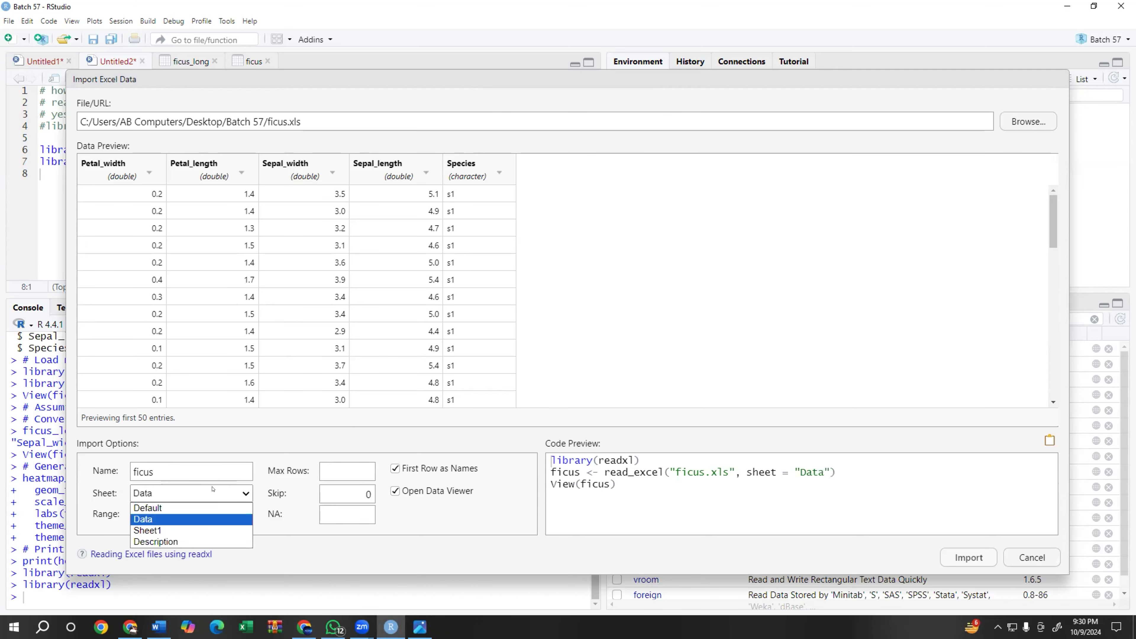
{"action": "left_click", "coordinate": [210, 507]}
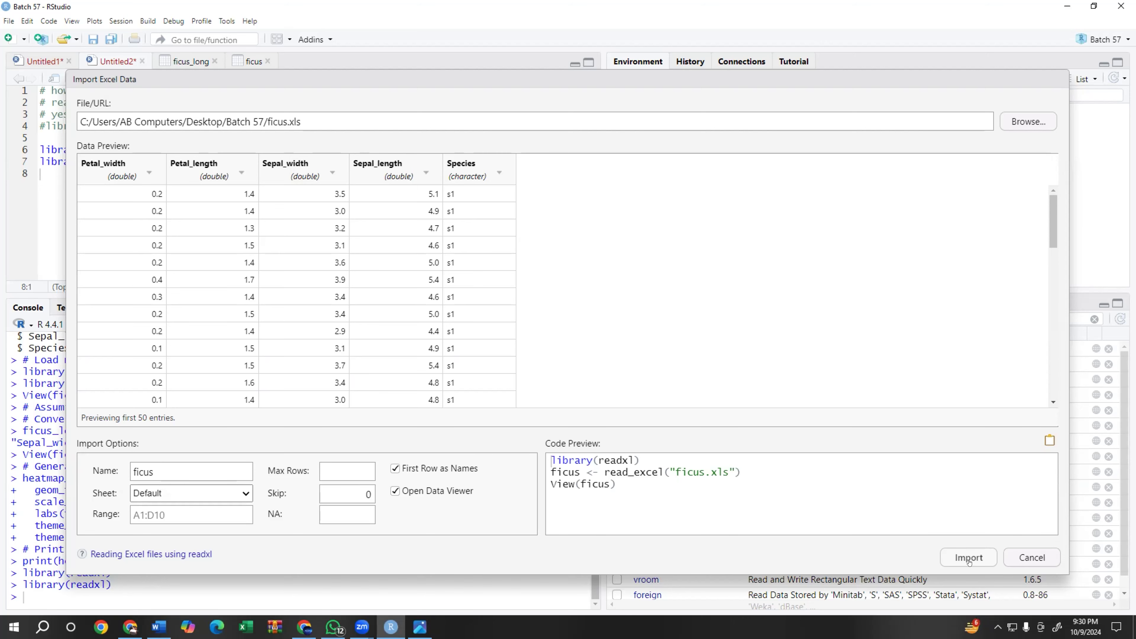
{"action": "left_click", "coordinate": [978, 565]}
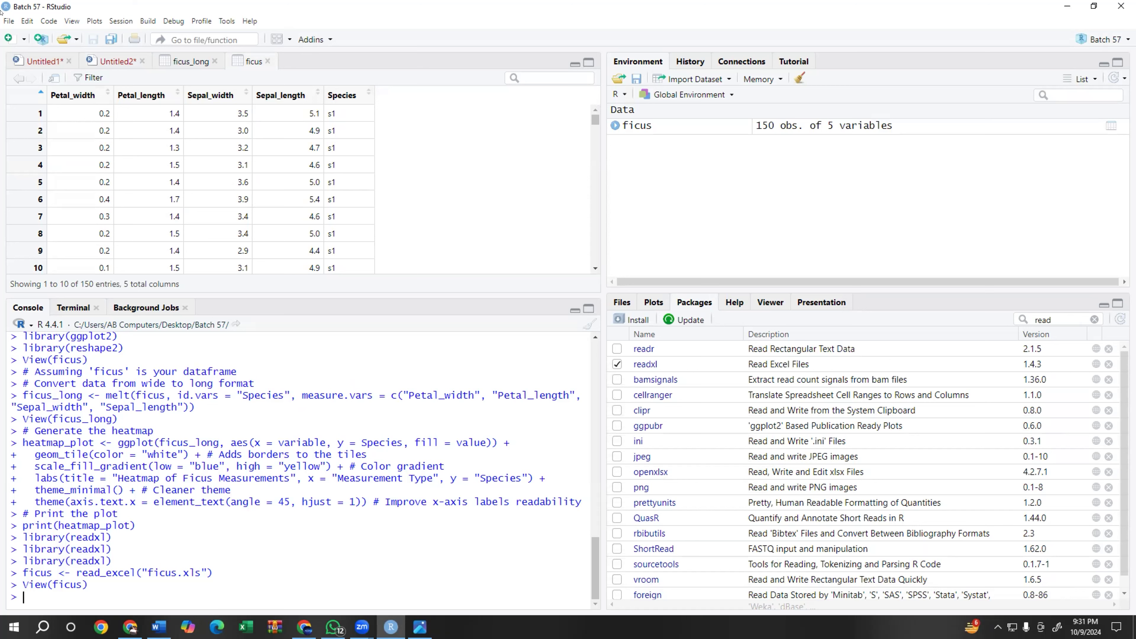
- Close and reopen the ficus data view from the environment, and close both the ficus_long and ficus views
{"action": "left_click", "coordinate": [268, 61]}
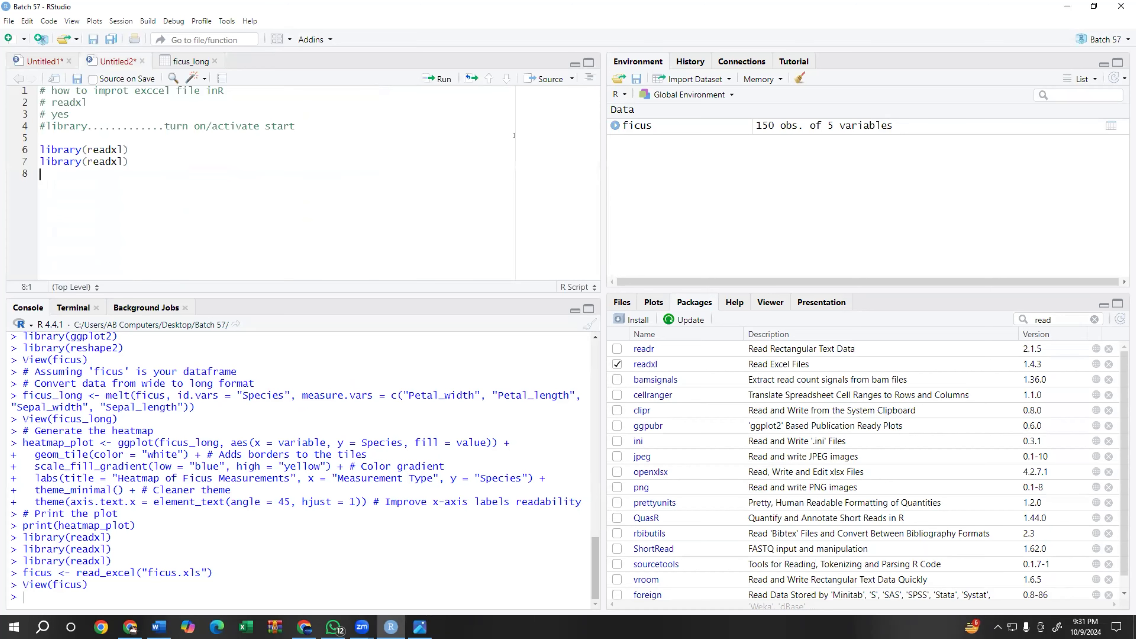
{"action": "left_click", "coordinate": [659, 127]}
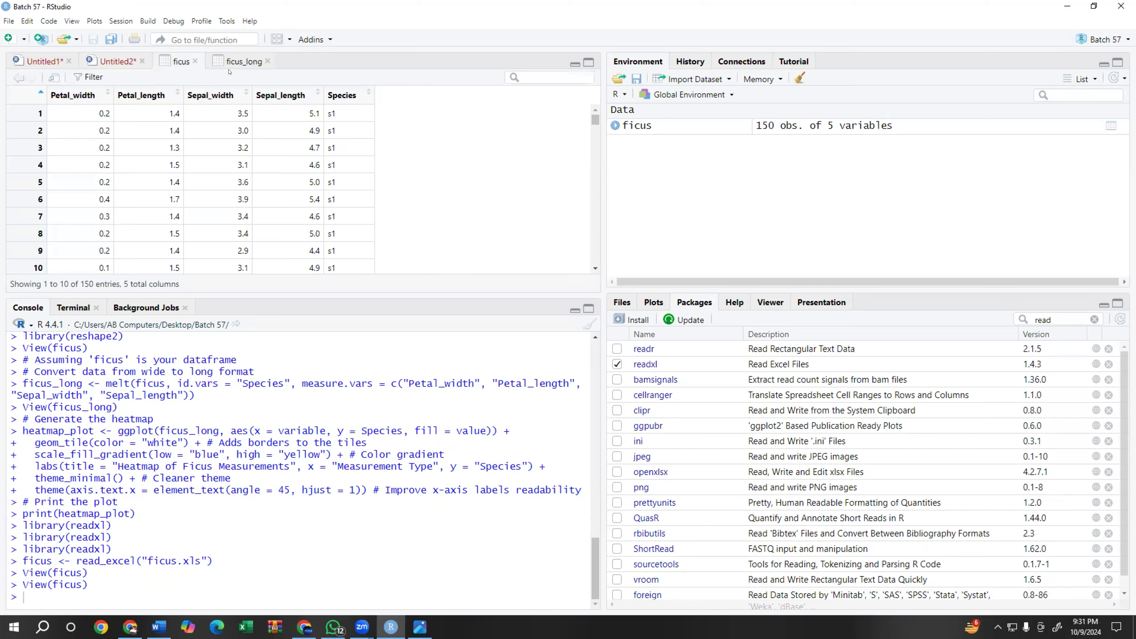
{"action": "left_click", "coordinate": [268, 61]}
{"action": "left_click", "coordinate": [195, 61]}
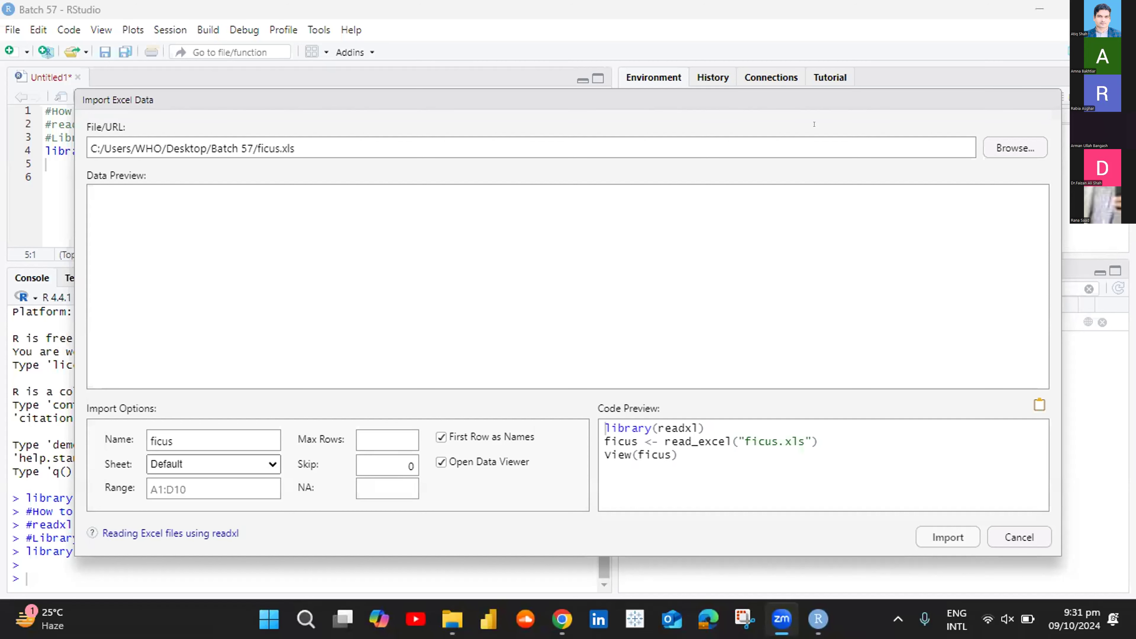
- Try to load ficus.xls from the Batch 57 folder for the Excel import, and close the import dialog
{"action": "left_click", "coordinate": [1001, 149]}
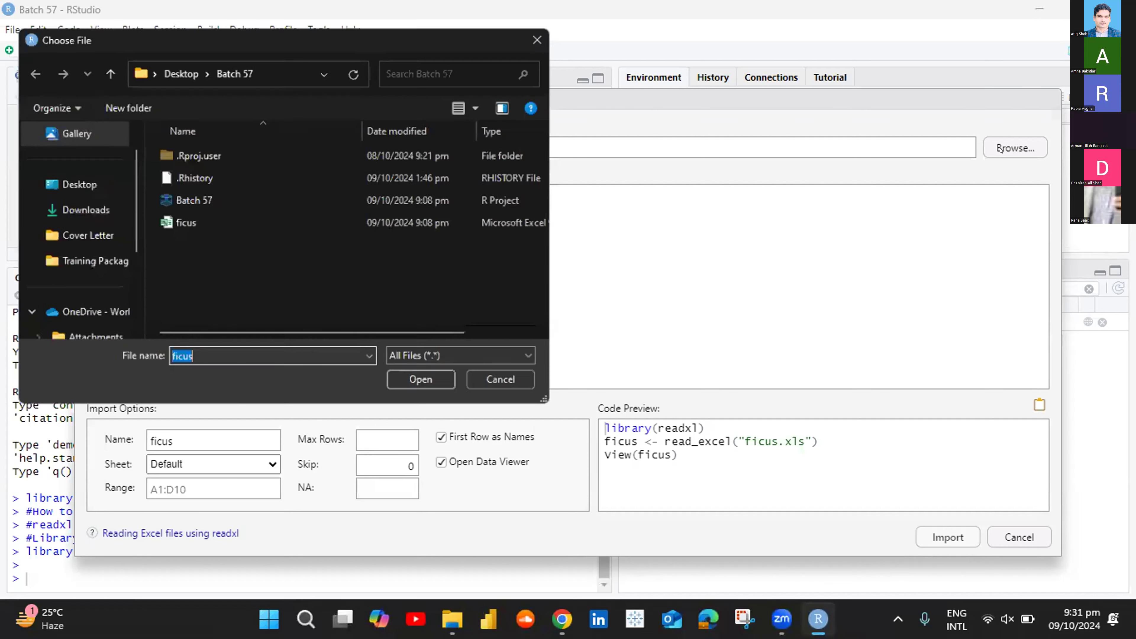
{"action": "double_click", "coordinate": [242, 217]}
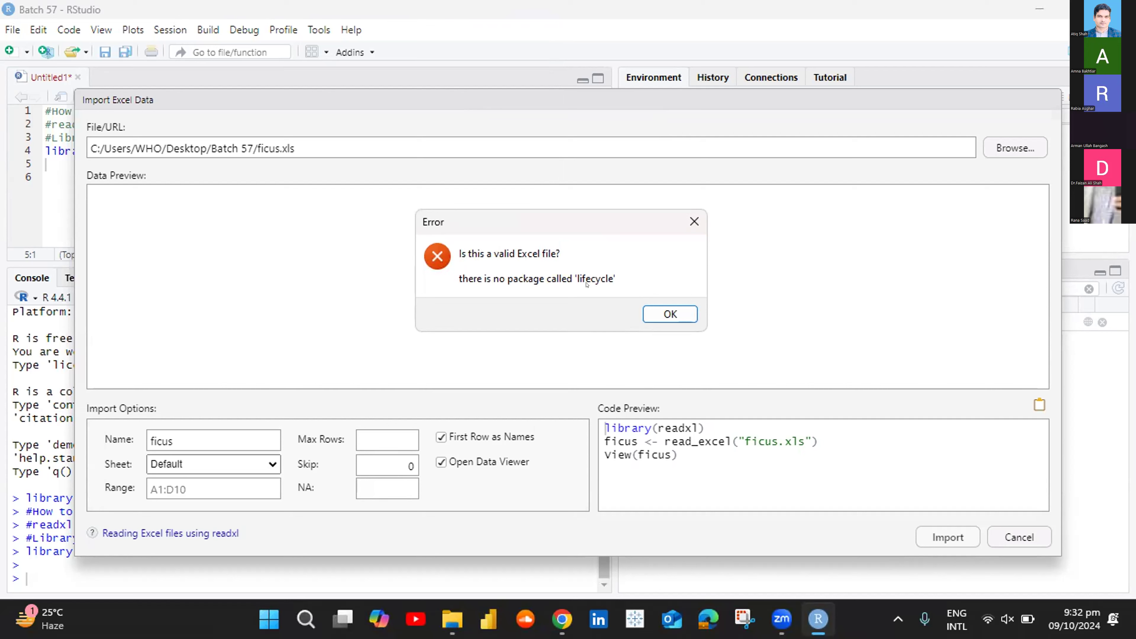
{"action": "left_click", "coordinate": [652, 310]}
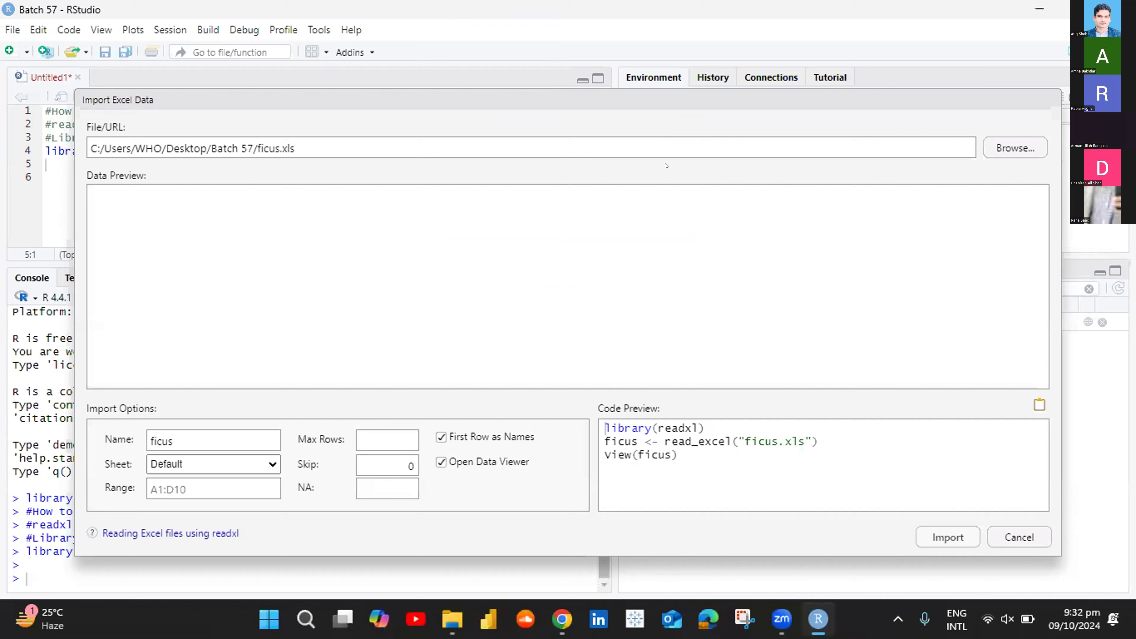
{"action": "key", "text": "Escape"}
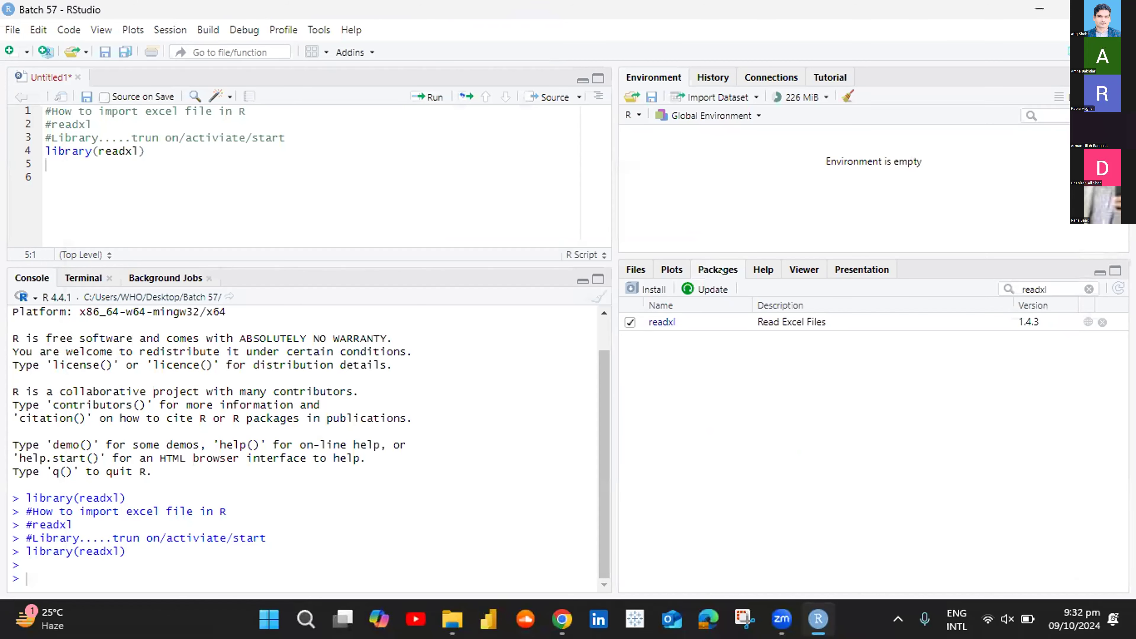
- Install the lifecycle package from the CRAN repository into the default library with its dependencies
{"action": "left_click", "coordinate": [654, 287]}
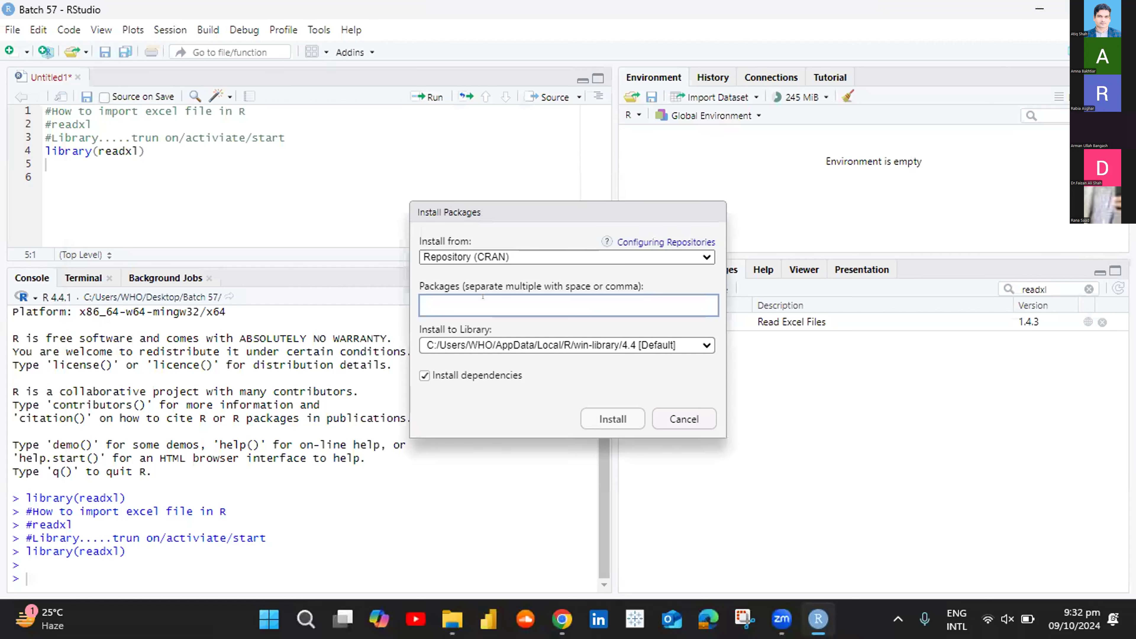
{"action": "type", "text": "lifec"}
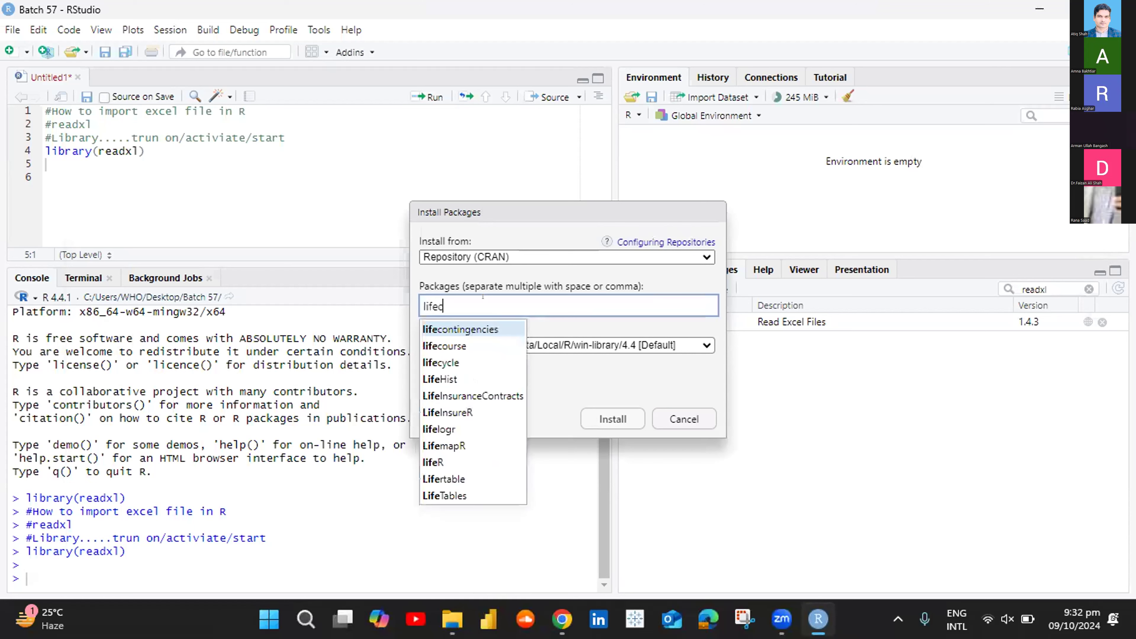
{"action": "type", "text": "ycle"}
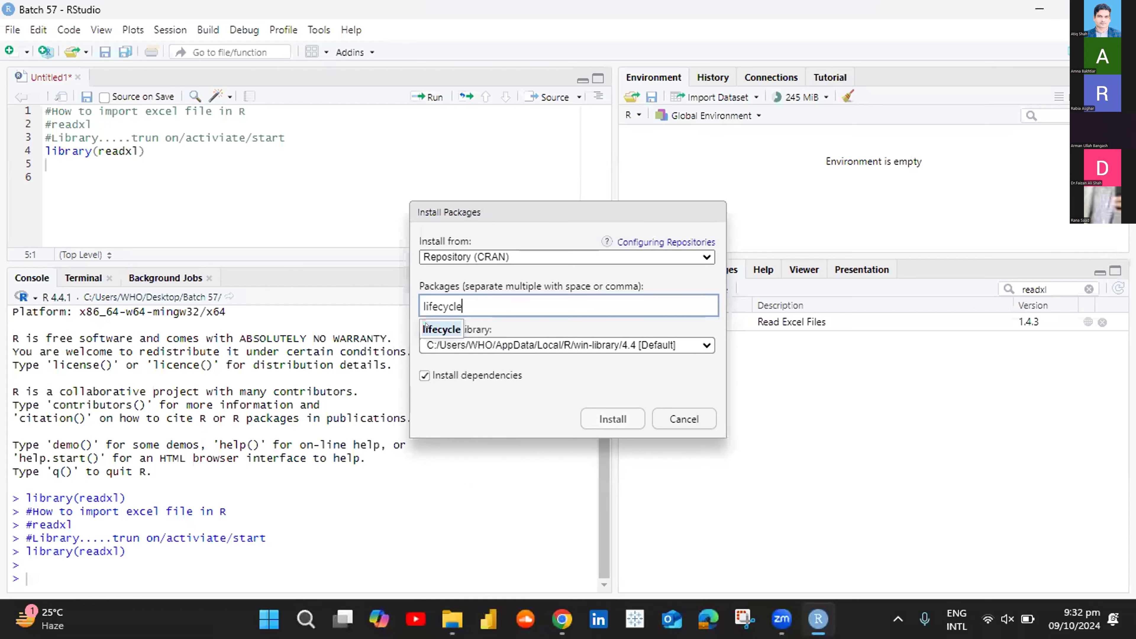
{"action": "left_click", "coordinate": [426, 326]}
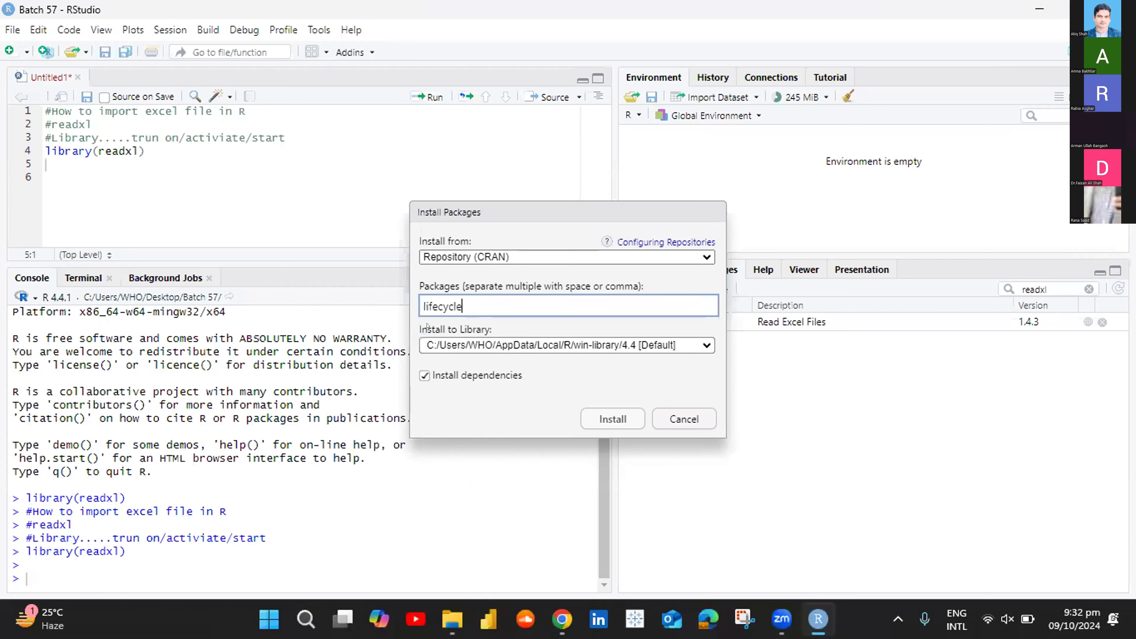
{"action": "left_click", "coordinate": [591, 418]}
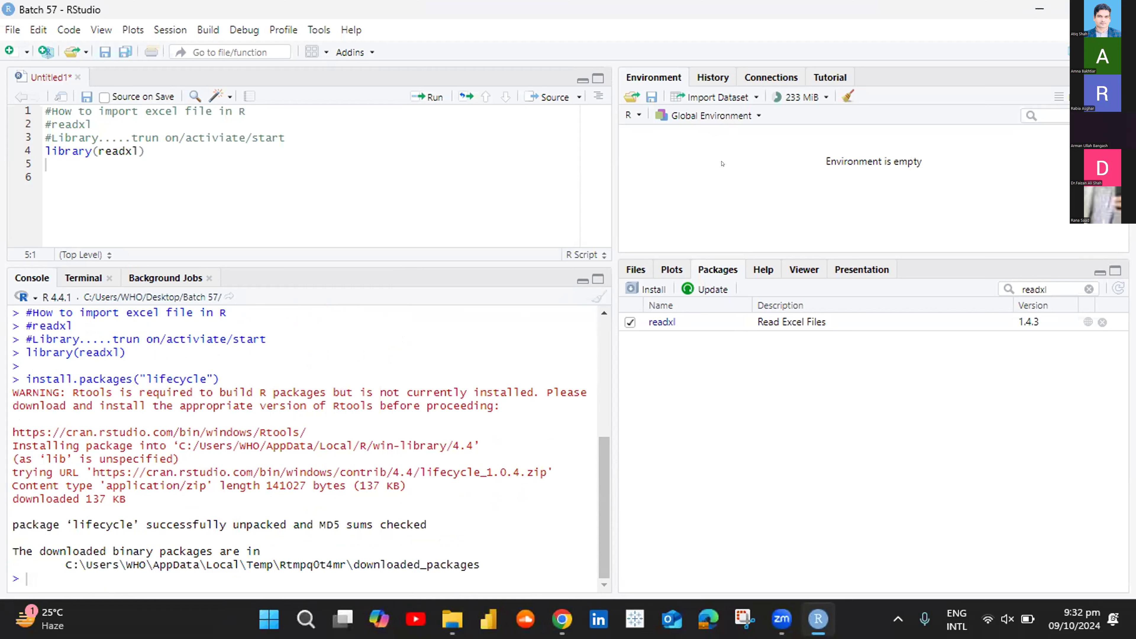
- Start an Excel dataset import and load ficus.xls from the Batch 57 folder, keeping the Default sheet
{"action": "left_click", "coordinate": [721, 97]}
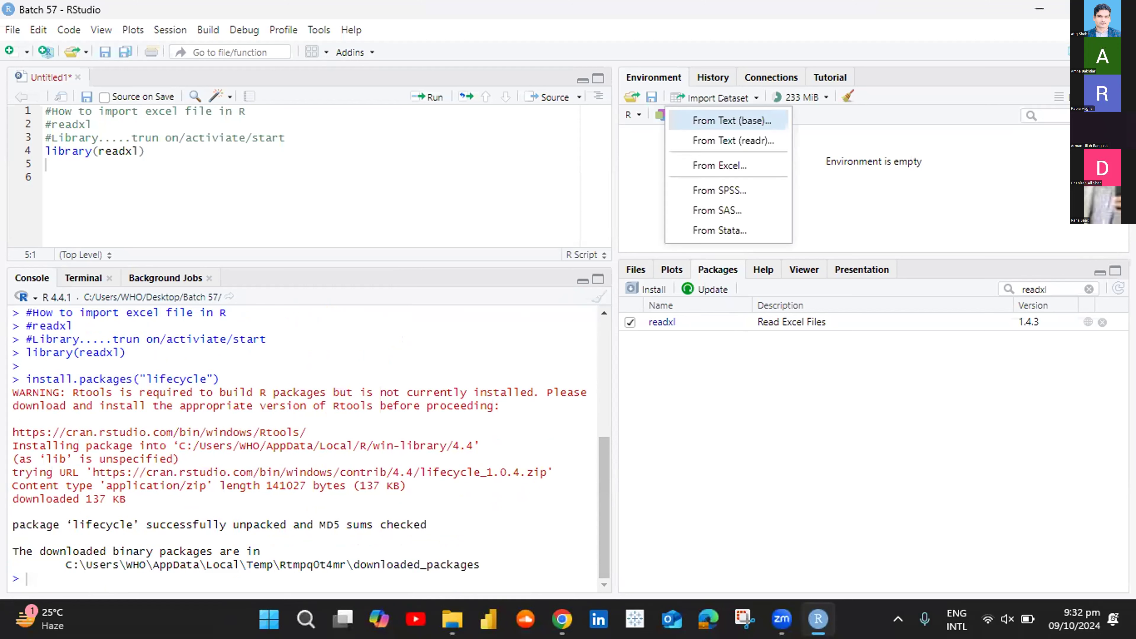
{"action": "left_click", "coordinate": [722, 153]}
{"action": "left_click", "coordinate": [1014, 146]}
{"action": "left_click", "coordinate": [282, 218]}
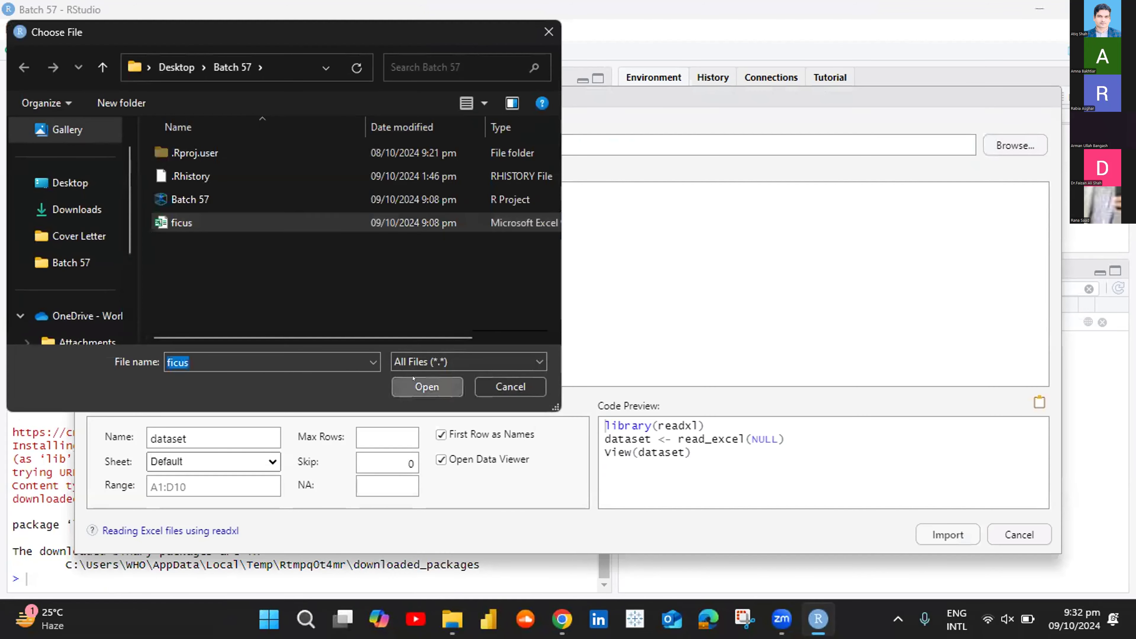
{"action": "left_click", "coordinate": [413, 379]}
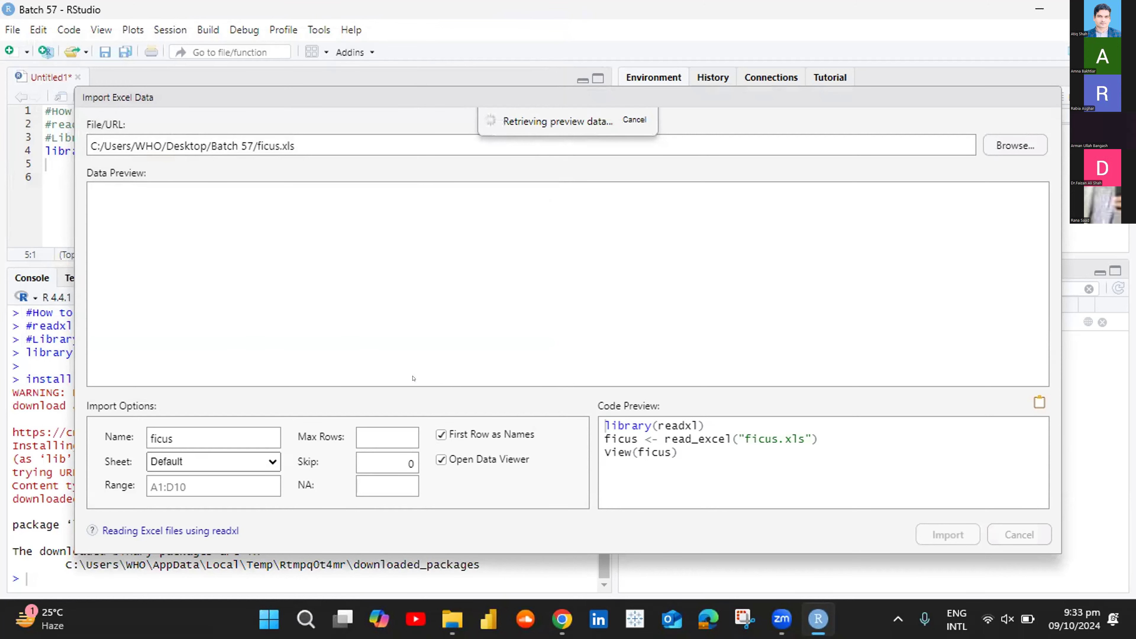
{"action": "left_click", "coordinate": [270, 461]}
{"action": "left_click", "coordinate": [270, 461]}
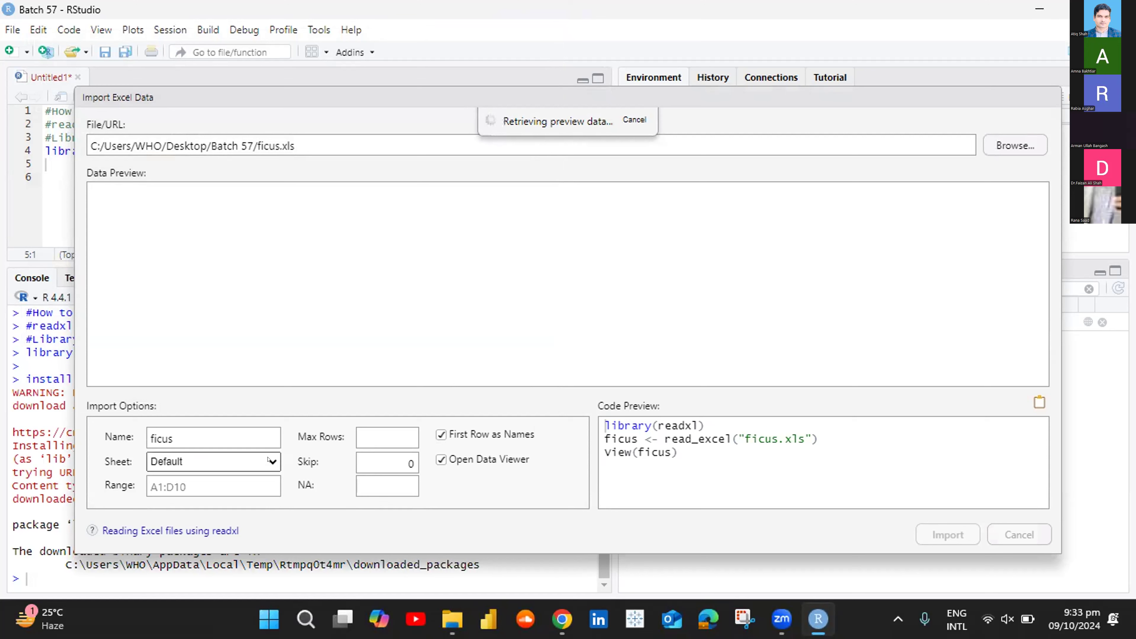